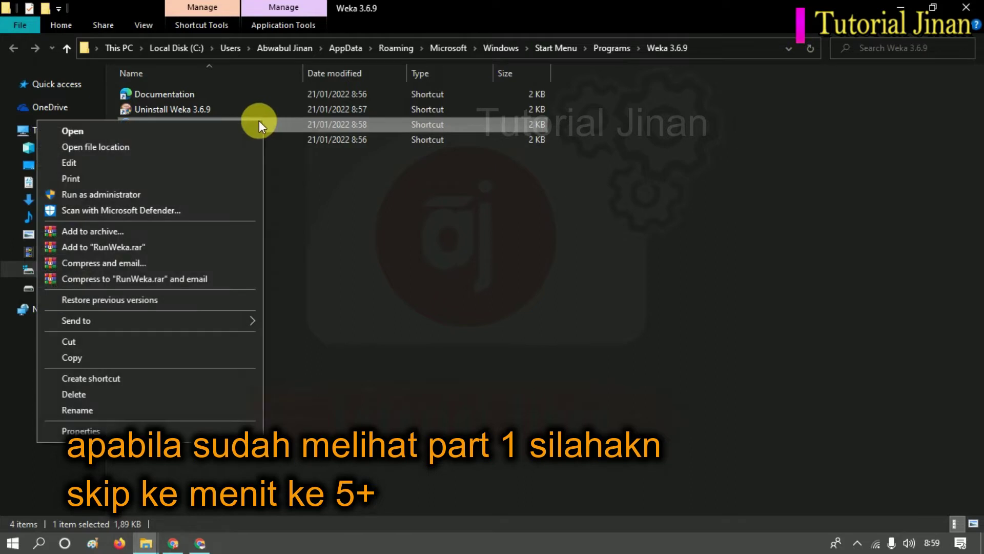
# Try to launch Weka 3.6.9 from its with-console shortcut and from its regular shortcut
pyautogui.click(93, 134)
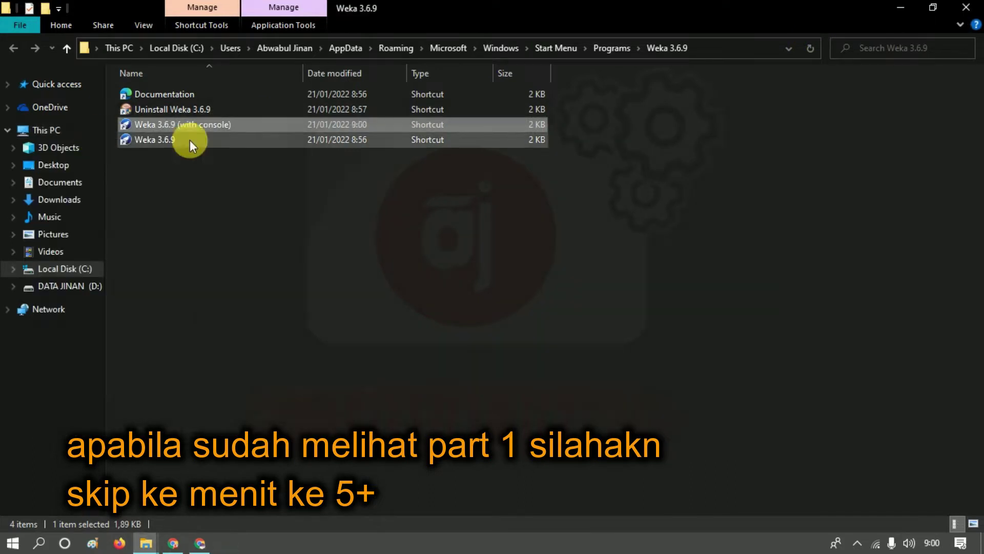
pyautogui.doubleClick(545, 140)
pyautogui.rightClick(543, 140)
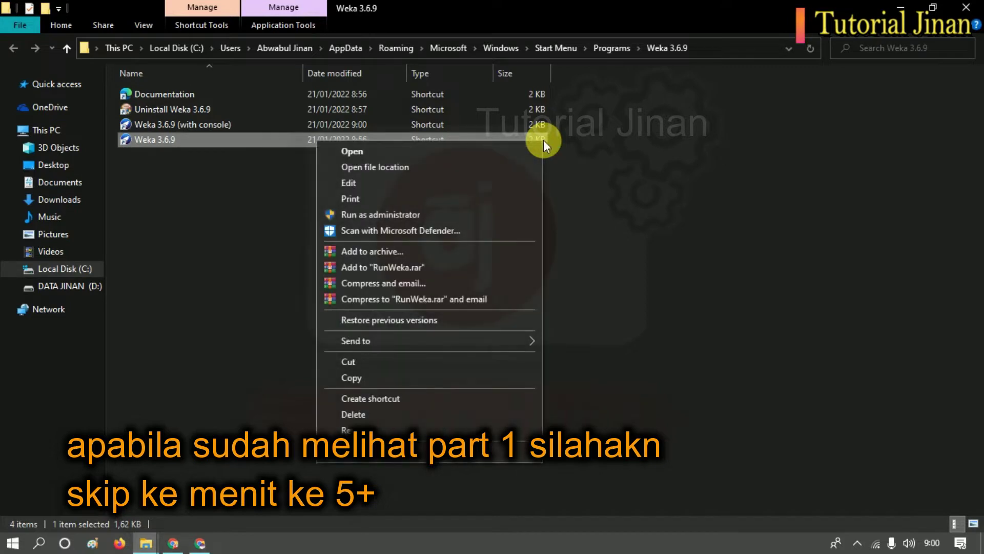
pyautogui.click(354, 151)
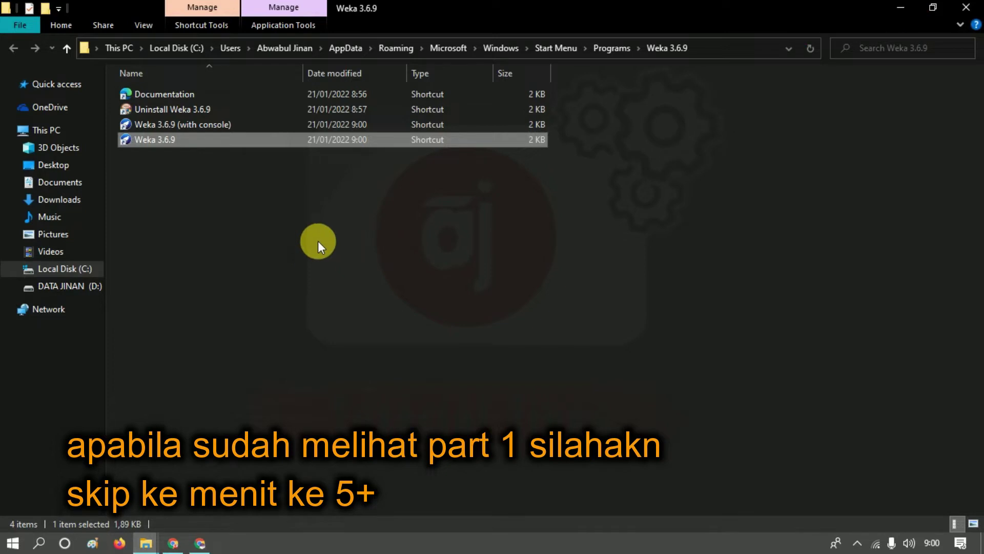
pyautogui.rightClick(270, 137)
pyautogui.click(119, 148)
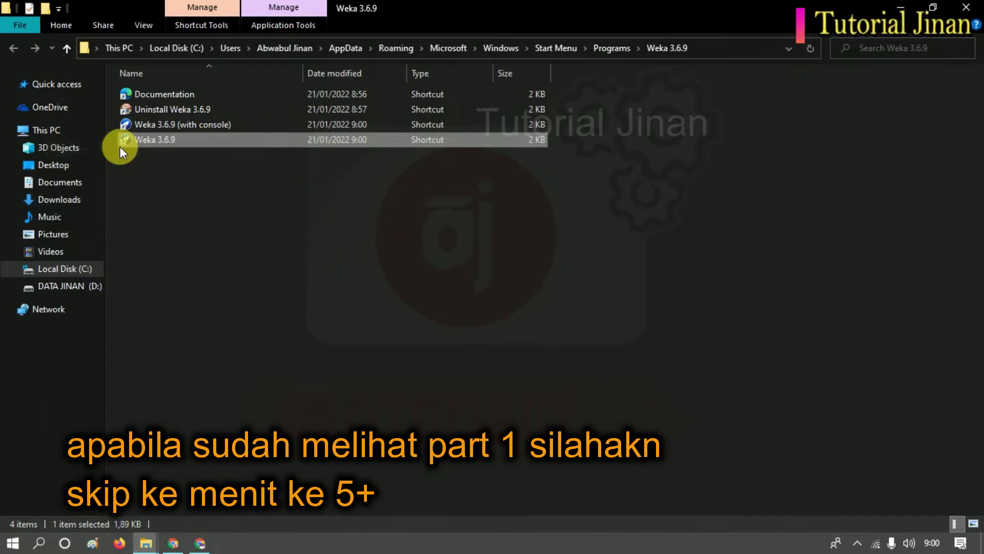
# Refresh the Weka 3.6.9 shortcuts folder and minimize its window
pyautogui.rightClick(417, 312)
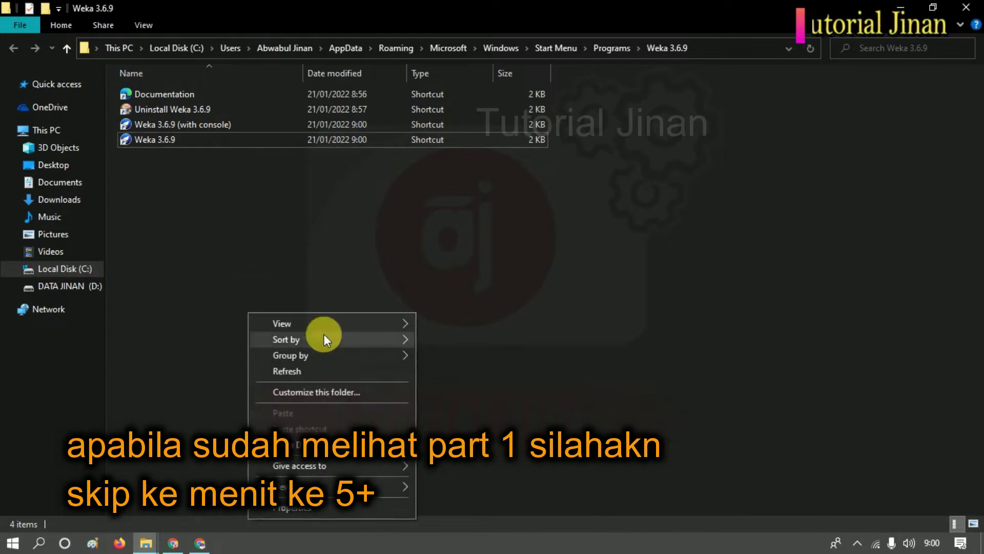
pyautogui.click(293, 379)
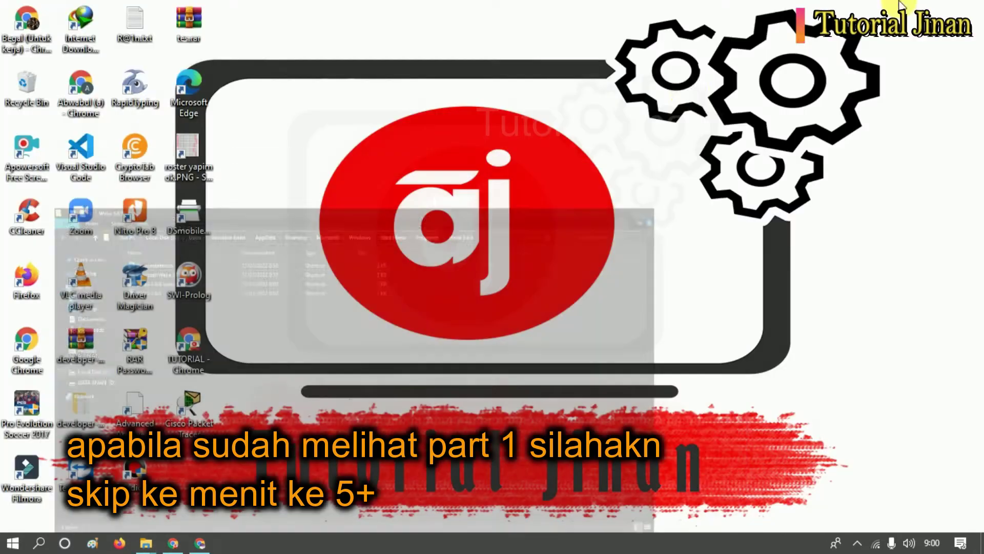
pyautogui.click(900, 7)
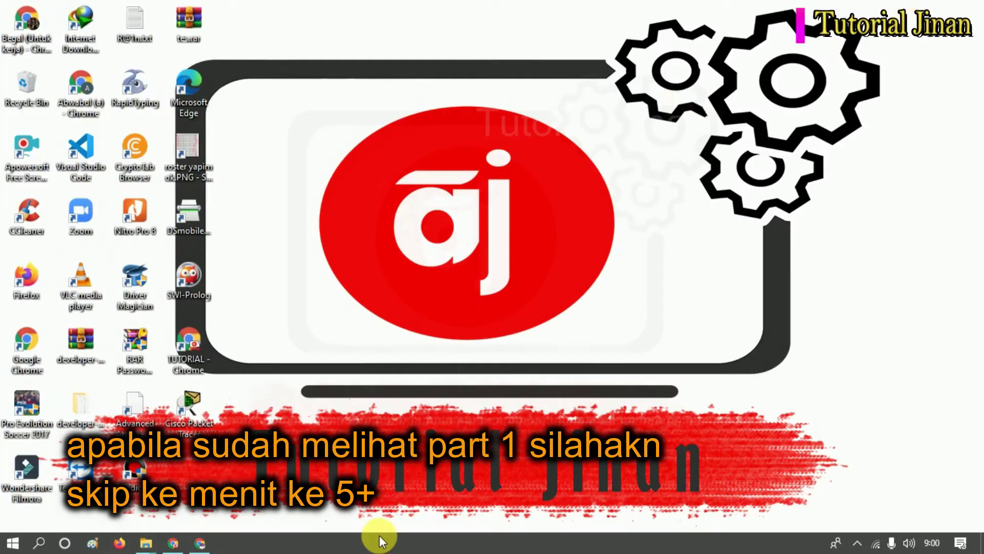
# Open the Windows Task Manager and maximize its window
pyautogui.rightClick(418, 539)
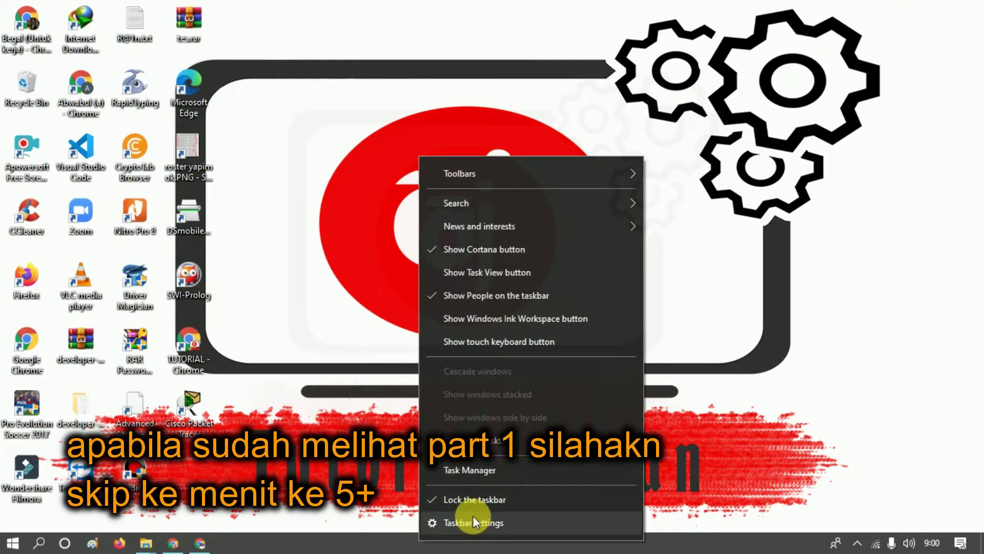
pyautogui.click(463, 471)
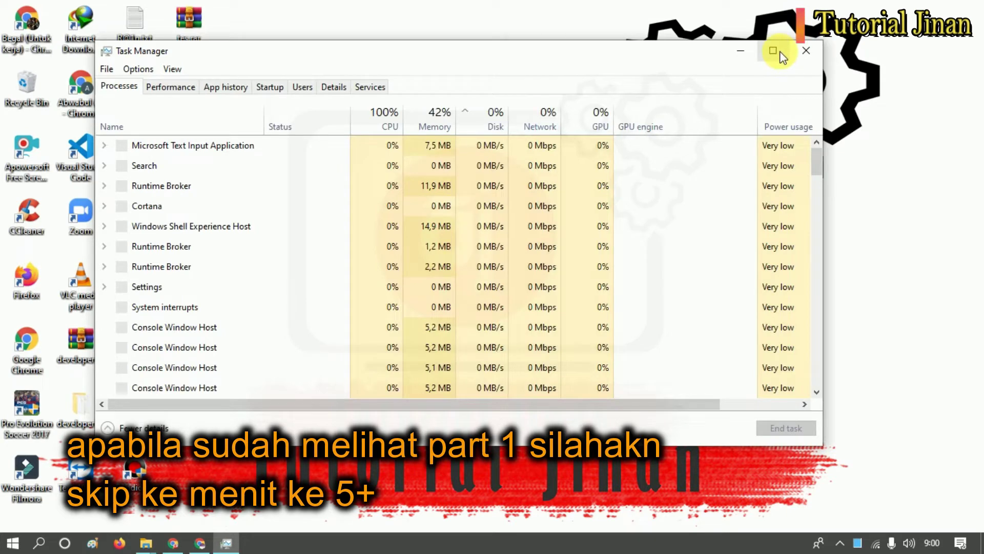
pyautogui.click(774, 51)
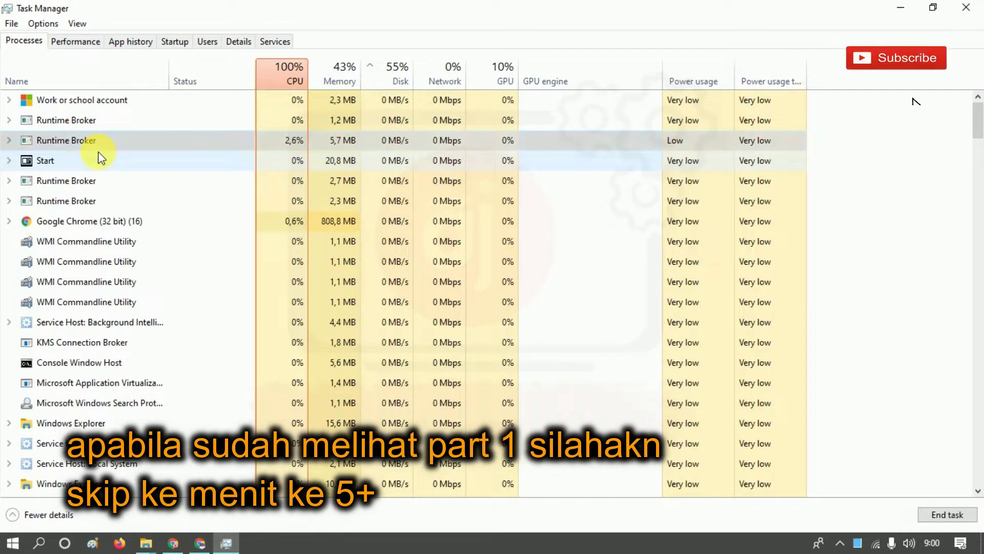
# Look through the list of running processes in Task Manager and close it
pyautogui.press('Down')
pyautogui.press('Down')
pyautogui.press('Down')
pyautogui.press('Down')
pyautogui.press('Down')
pyautogui.press('Down')
pyautogui.press('Down')
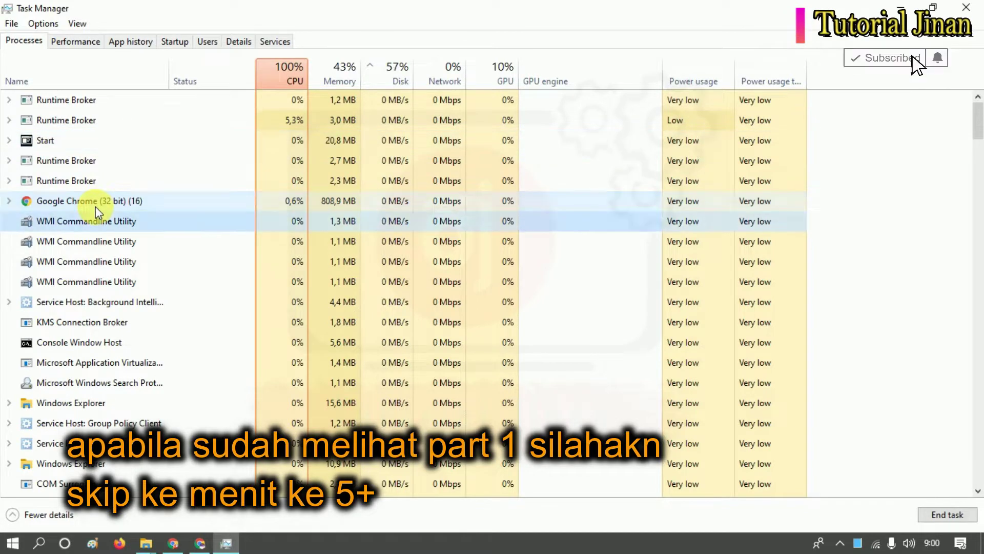
pyautogui.press('Down')
pyautogui.press('Down')
pyautogui.press('Down')
pyautogui.press('Down')
pyautogui.press('Down')
pyautogui.press('Down')
pyautogui.press('Down')
pyautogui.press('Down')
pyautogui.press('Down')
pyautogui.press('Down')
pyautogui.press('Down')
pyautogui.press('Down')
pyautogui.press('Down')
pyautogui.press('Down')
pyautogui.press('Down')
pyautogui.press('Down')
pyautogui.press('Down')
pyautogui.press('Down')
pyautogui.press('Down')
pyautogui.press('Down')
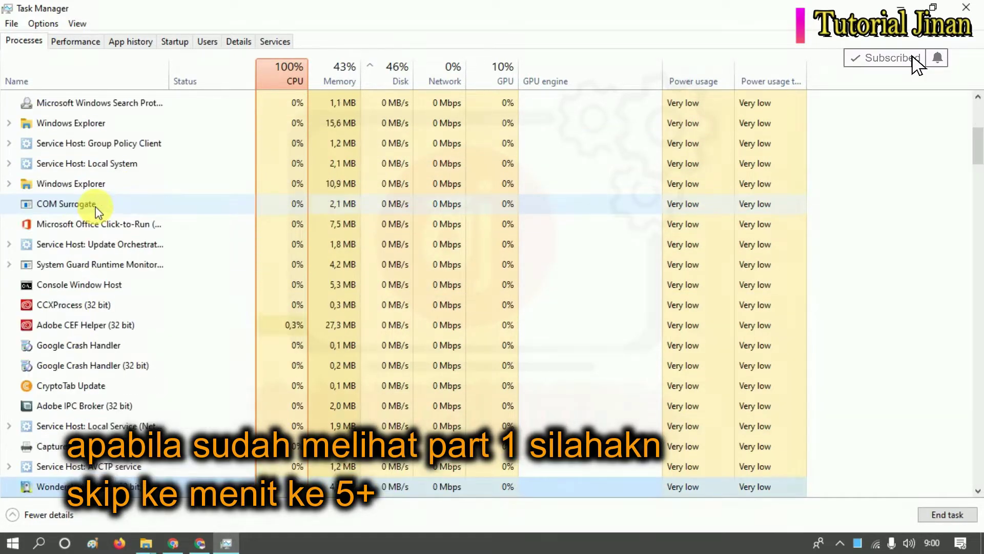
pyautogui.press('Down')
pyautogui.press('Down')
pyautogui.press('Down')
pyautogui.press('Down')
pyautogui.press('Down')
pyautogui.press('Down')
pyautogui.press('Down')
pyautogui.press('Down')
pyautogui.press('Down')
pyautogui.press('Down')
pyautogui.press('Down')
pyautogui.press('Down')
pyautogui.press('Down')
pyautogui.press('Down')
pyautogui.press('Down')
pyautogui.press('Down')
pyautogui.press('Down')
pyautogui.press('Down')
pyautogui.press('Down')
pyautogui.press('Down')
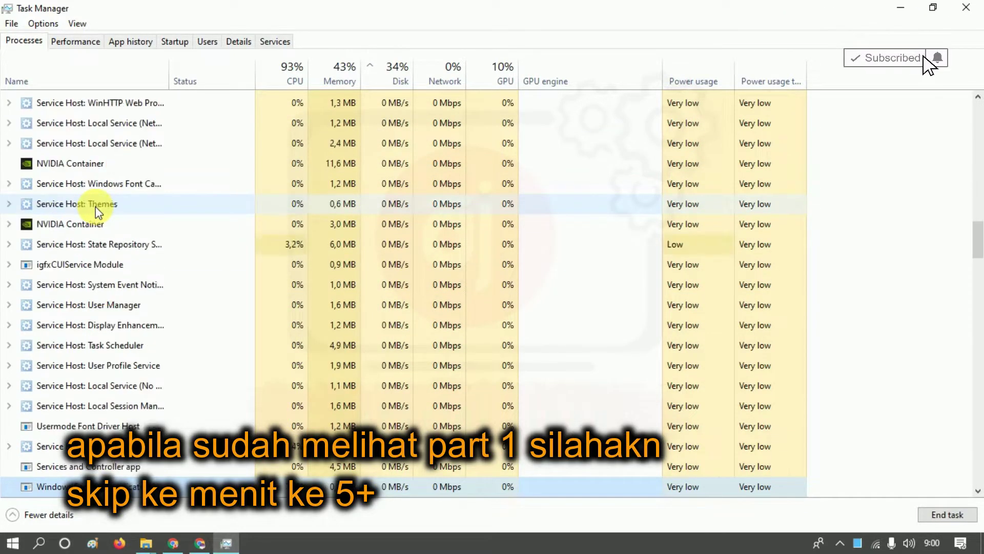
pyautogui.press('Down')
pyautogui.press('Down')
pyautogui.press('Down')
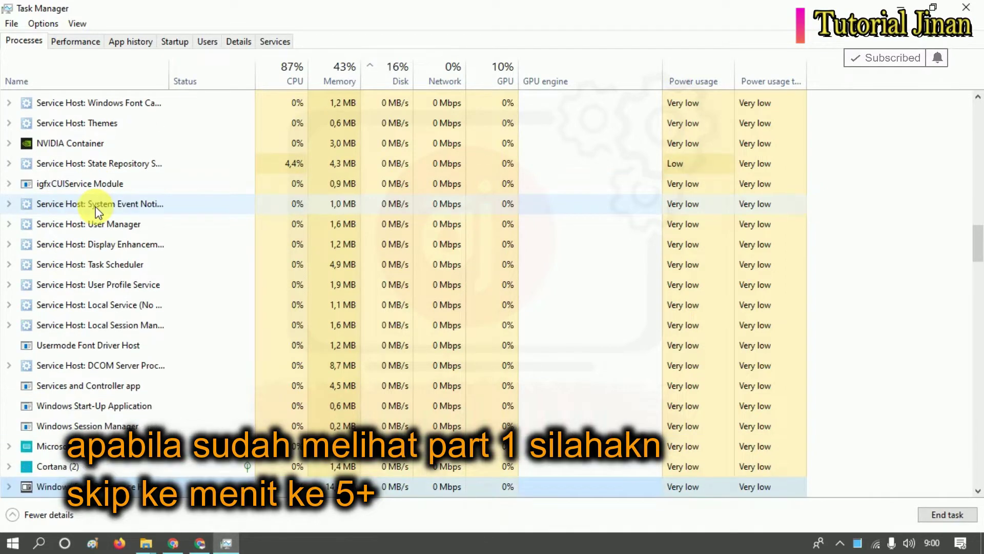
pyautogui.press('Up')
pyautogui.press('Up')
pyautogui.press('Up')
pyautogui.press('Up')
pyautogui.press('Up')
pyautogui.press('Up')
pyautogui.press('Up')
pyautogui.press('Up')
pyautogui.press('Up')
pyautogui.press('Up')
pyautogui.press('Up')
pyautogui.press('Up')
pyautogui.press('Up')
pyautogui.press('Up')
pyautogui.press('Up')
pyautogui.press('Up')
pyautogui.press('Up')
pyautogui.press('Up')
pyautogui.press('Up')
pyautogui.press('Up')
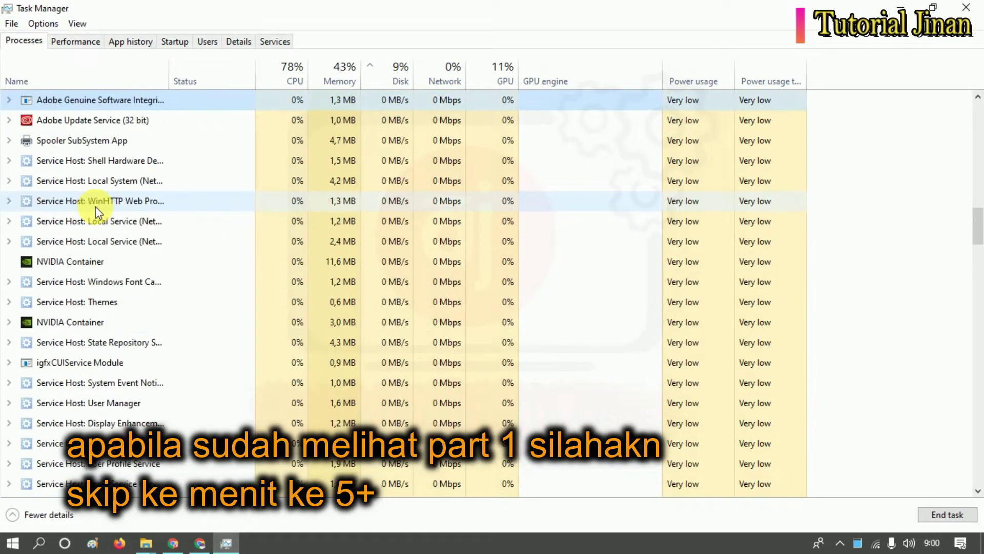
pyautogui.press('Up')
pyautogui.press('Up')
pyautogui.press('Up')
pyautogui.press('Up')
pyautogui.press('Up')
pyautogui.press('Up')
pyautogui.press('Up')
pyautogui.press('Up')
pyautogui.press('Up')
pyautogui.press('Up')
pyautogui.press('Up')
pyautogui.press('Up')
pyautogui.press('Up')
pyautogui.press('Up')
pyautogui.press('Up')
pyautogui.press('Up')
pyautogui.press('Up')
pyautogui.press('Up')
pyautogui.press('Up')
pyautogui.press('Up')
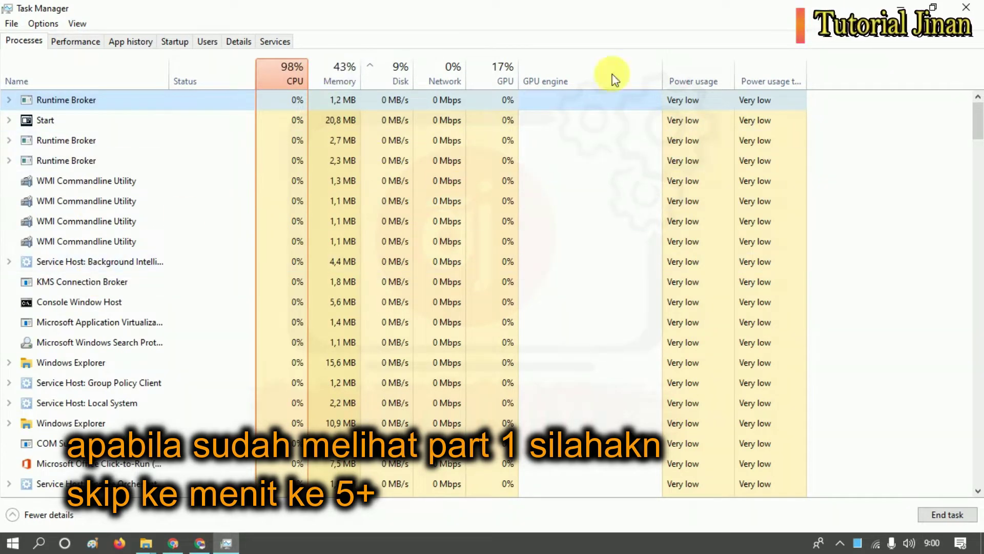
pyautogui.click(966, 8)
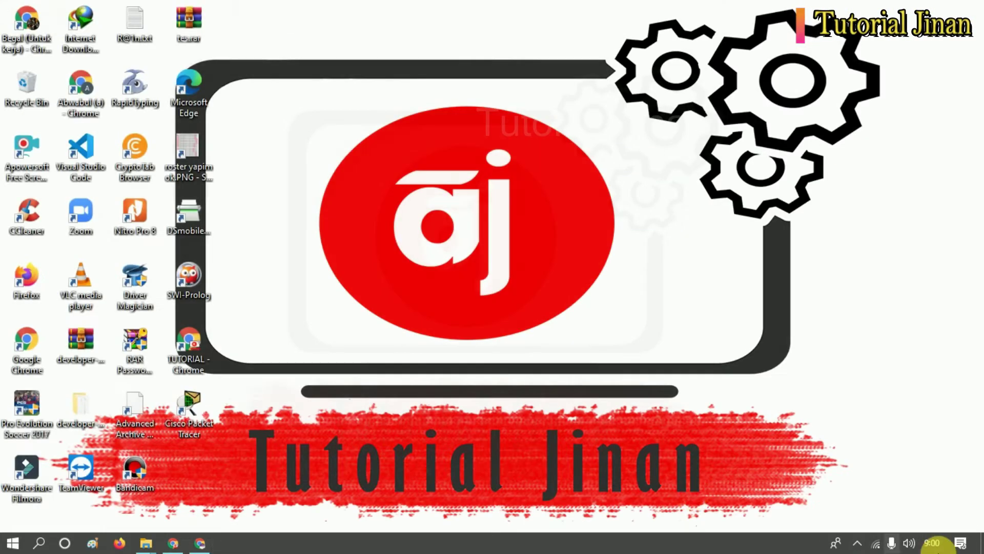
# Open the Windows Security overview page, view its protection areas, and close it
pyautogui.click(858, 542)
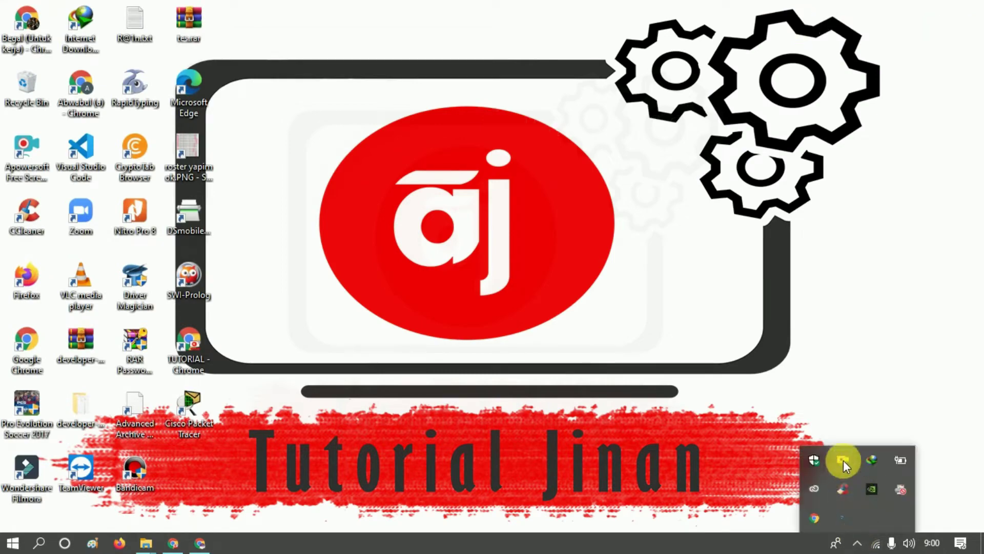
pyautogui.click(812, 460)
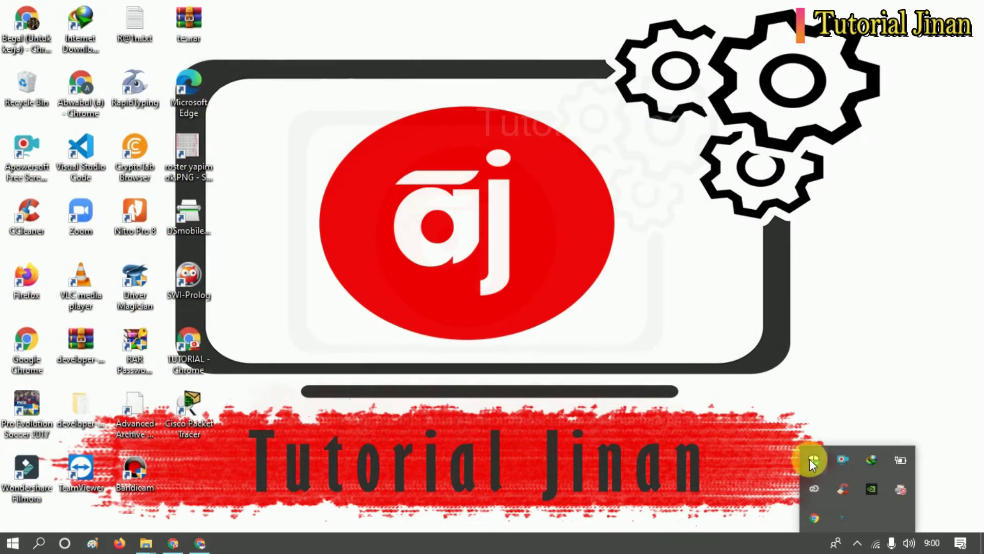
pyautogui.rightClick(813, 460)
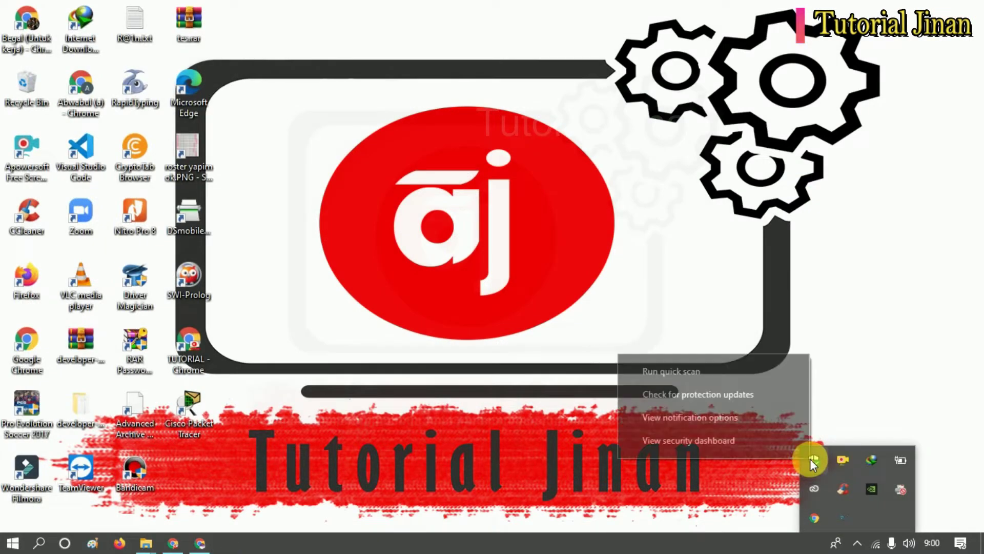
pyautogui.press('Escape')
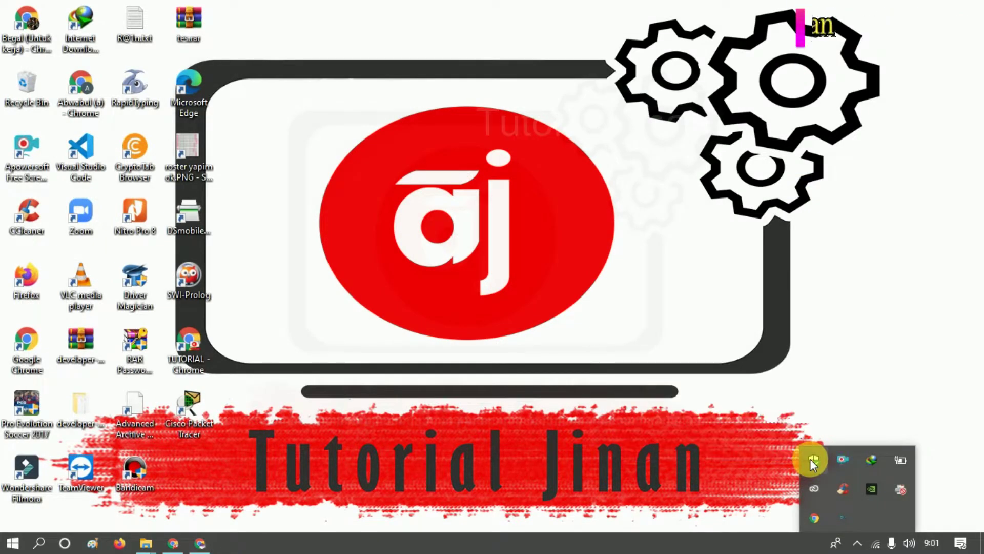
pyautogui.click(810, 458)
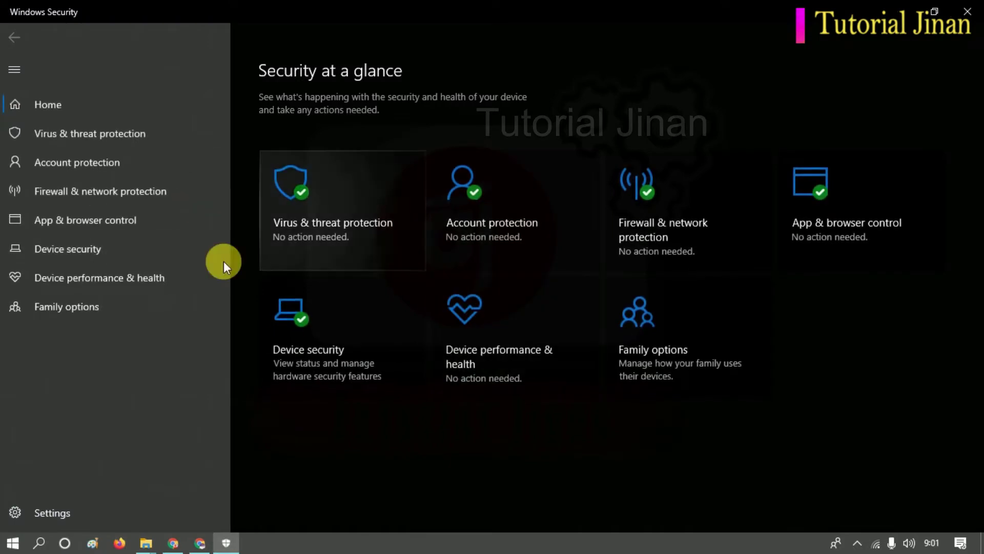
pyautogui.click(967, 11)
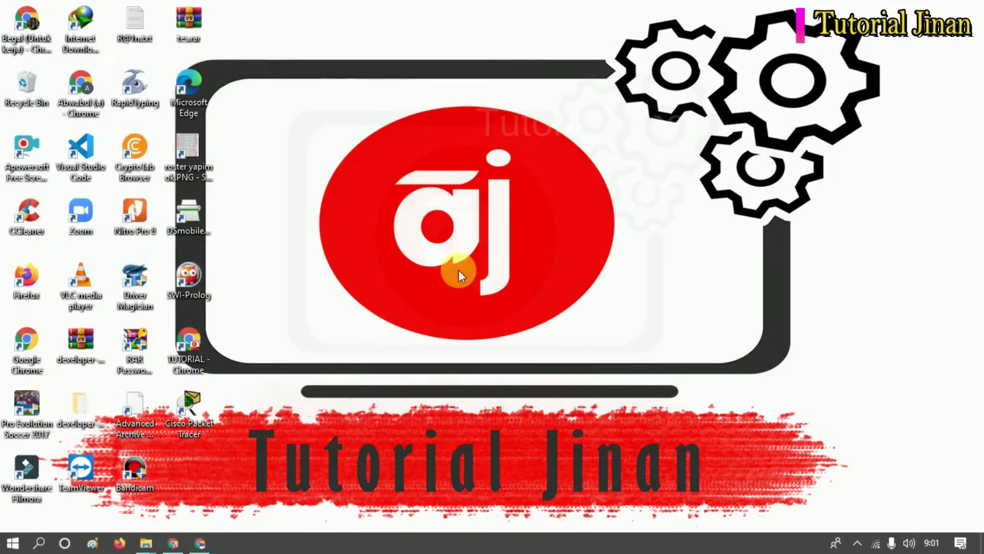
# Search Windows for "windows defender security" and open the Windows Security app
pyautogui.click(46, 546)
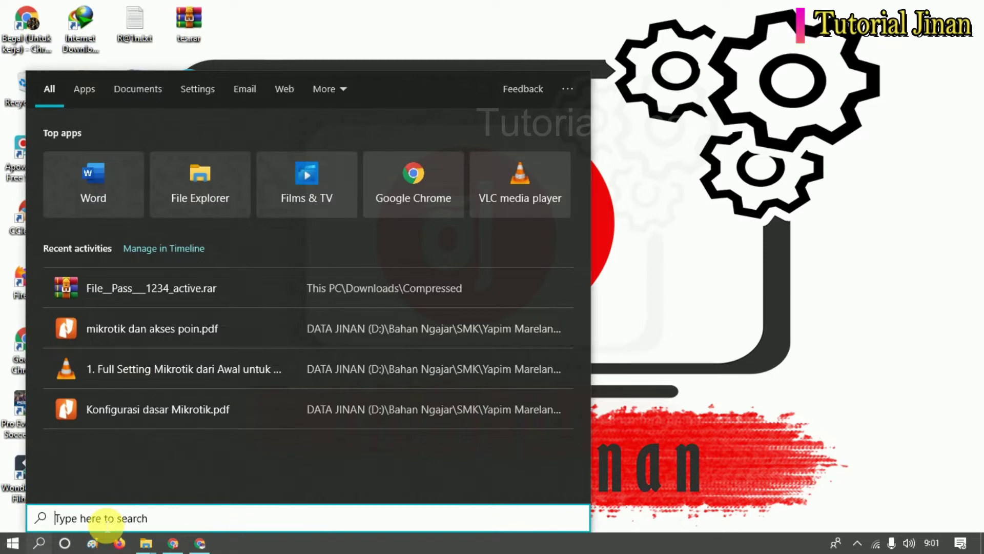
pyautogui.write('wind')
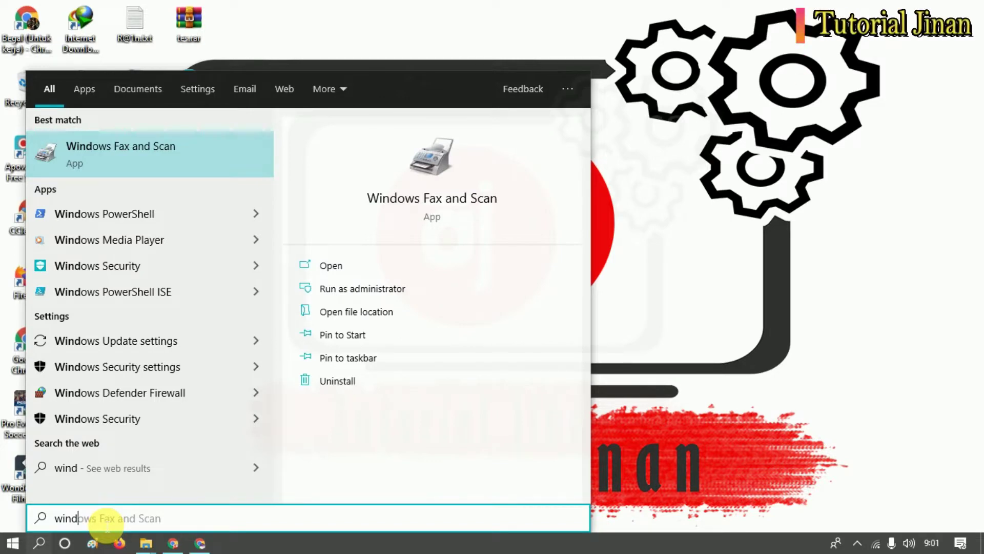
pyautogui.write('ows')
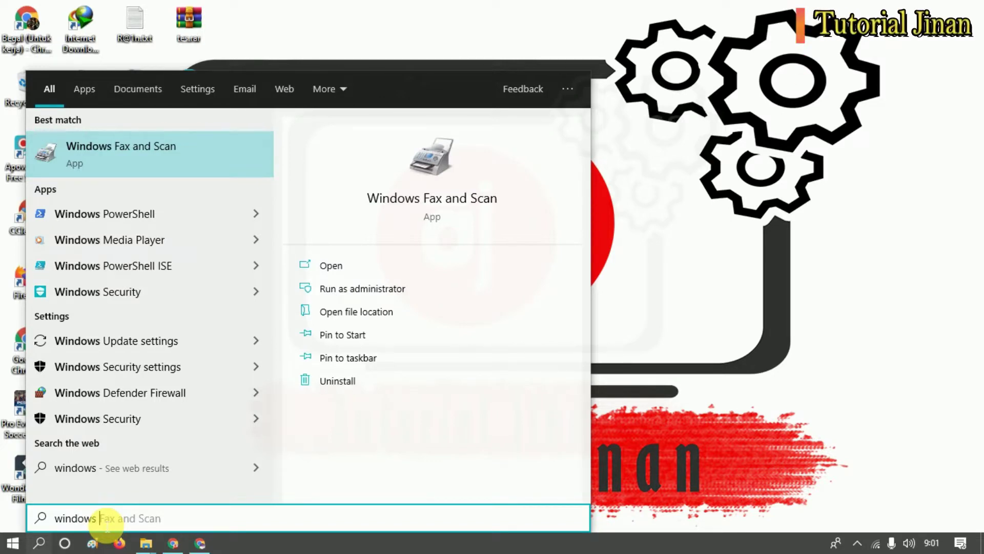
pyautogui.write(' defender')
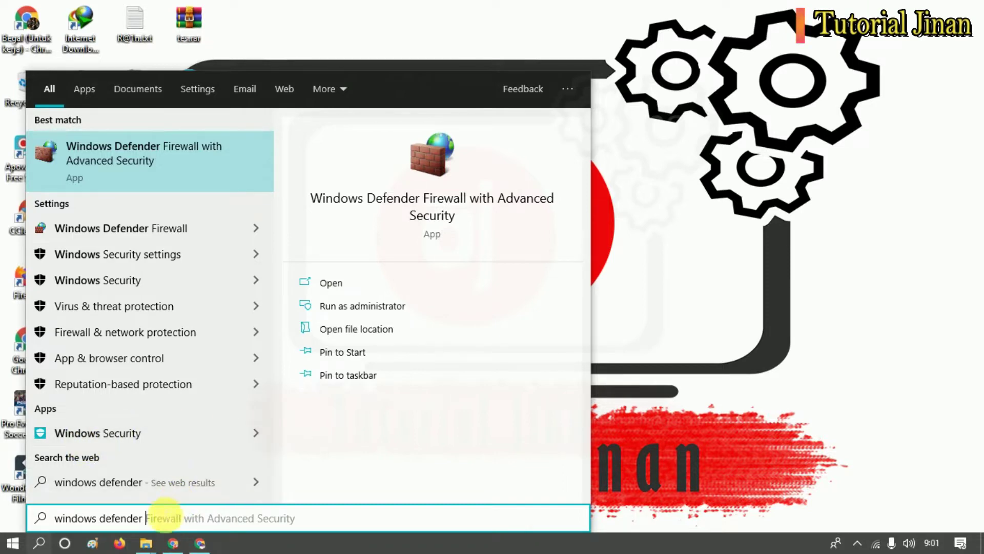
pyautogui.write('se')
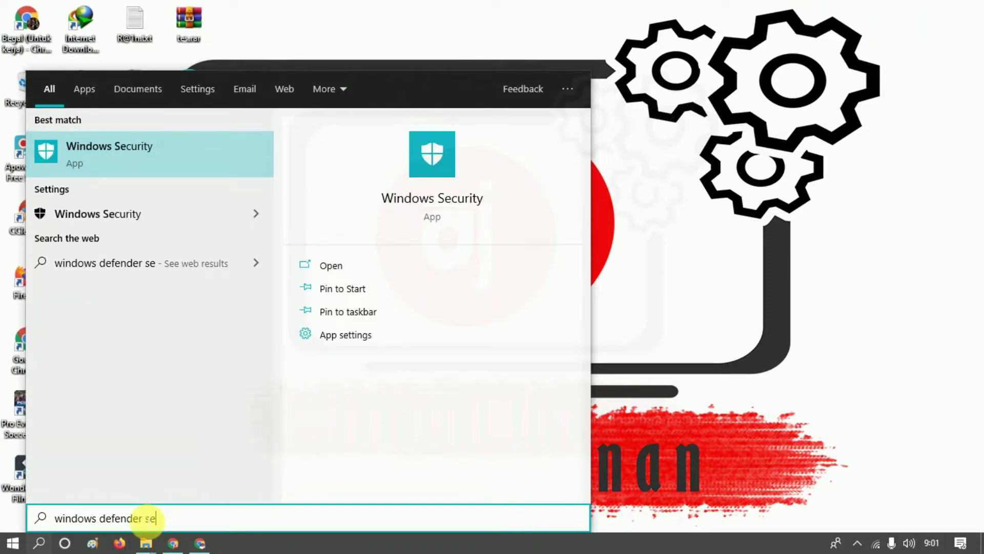
pyautogui.write('curyty')
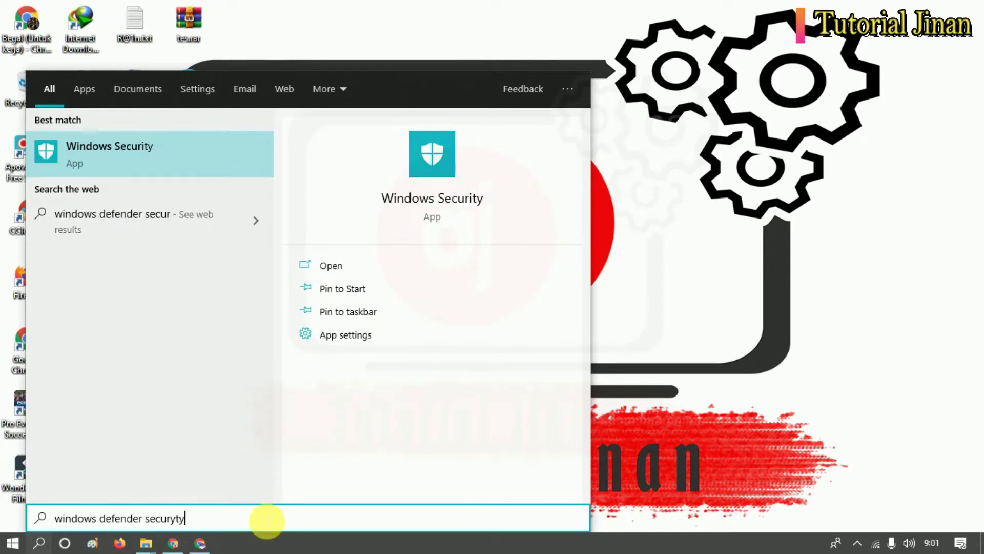
pyautogui.press('BackSpace')
pyautogui.press('BackSpace')
pyautogui.press('BackSpace')
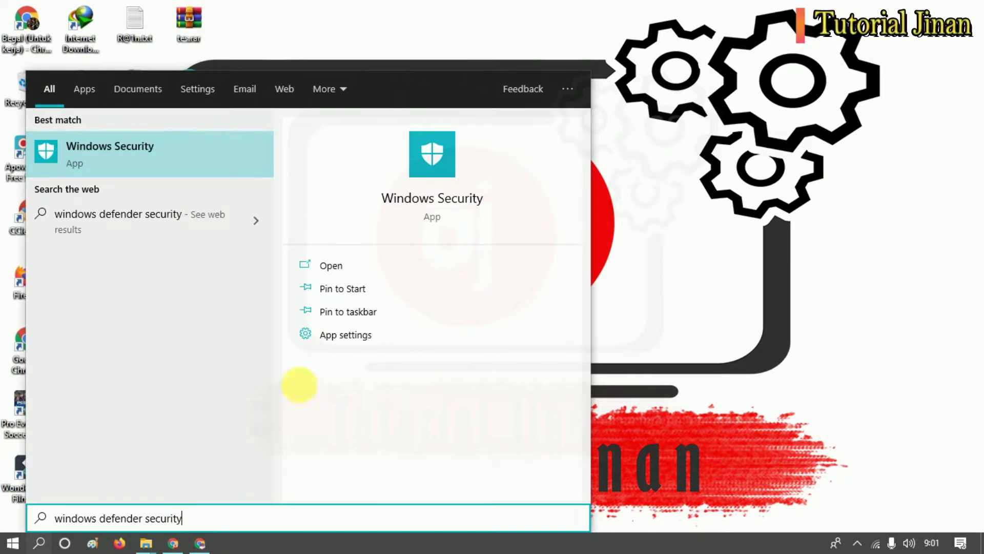
pyautogui.click(144, 156)
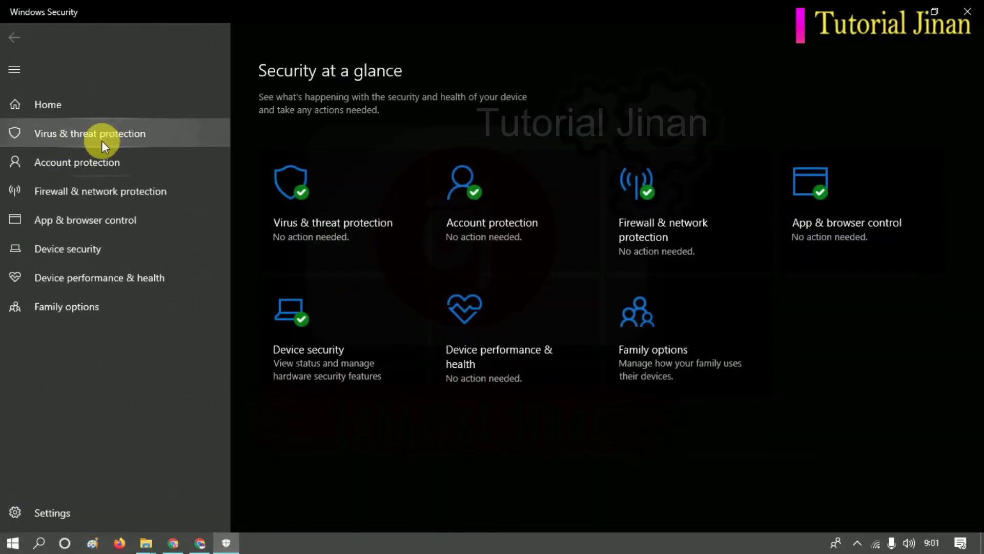
# Turn off Real-time protection in the Virus & threat protection settings
pyautogui.click(127, 132)
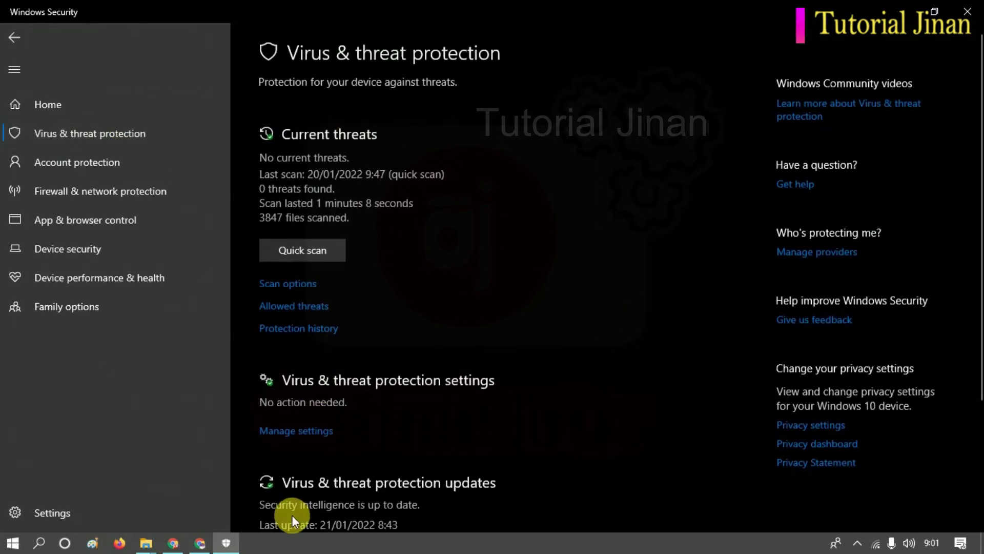
pyautogui.click(295, 433)
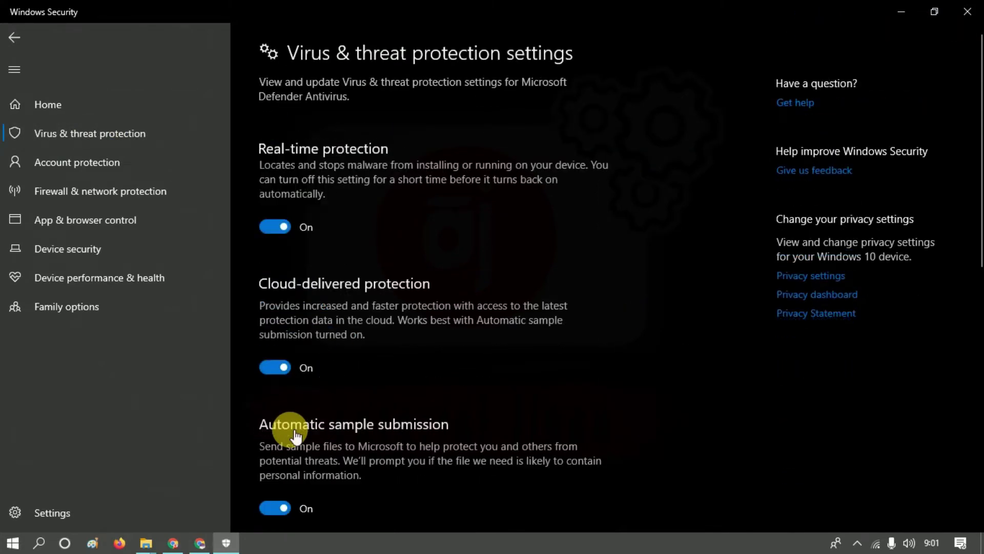
pyautogui.click(270, 225)
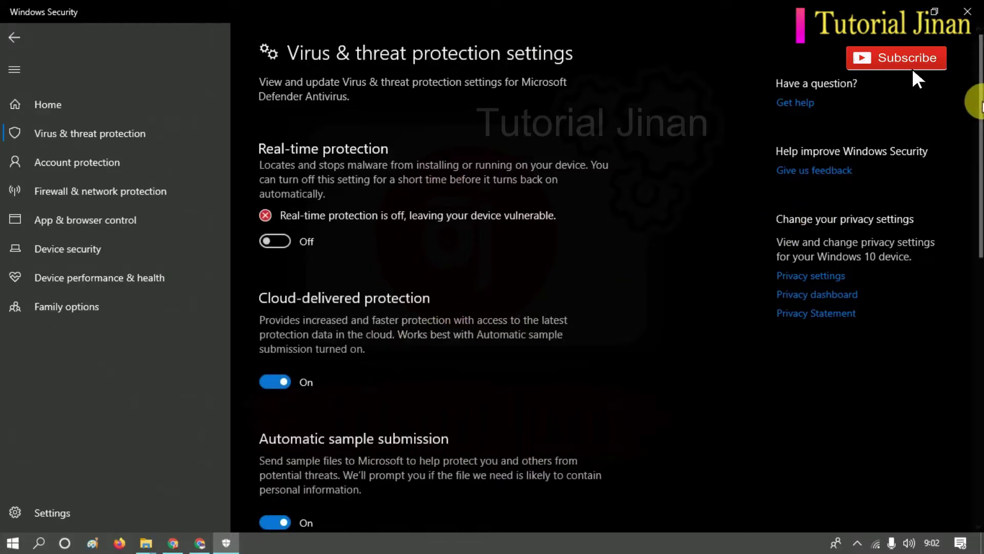
# View the Controlled folder access setting under Ransomware protection, return, and open the Microsoft Defender Antivirus exclusions list
pyautogui.moveTo(978, 99); pyautogui.dragTo(976, 336)
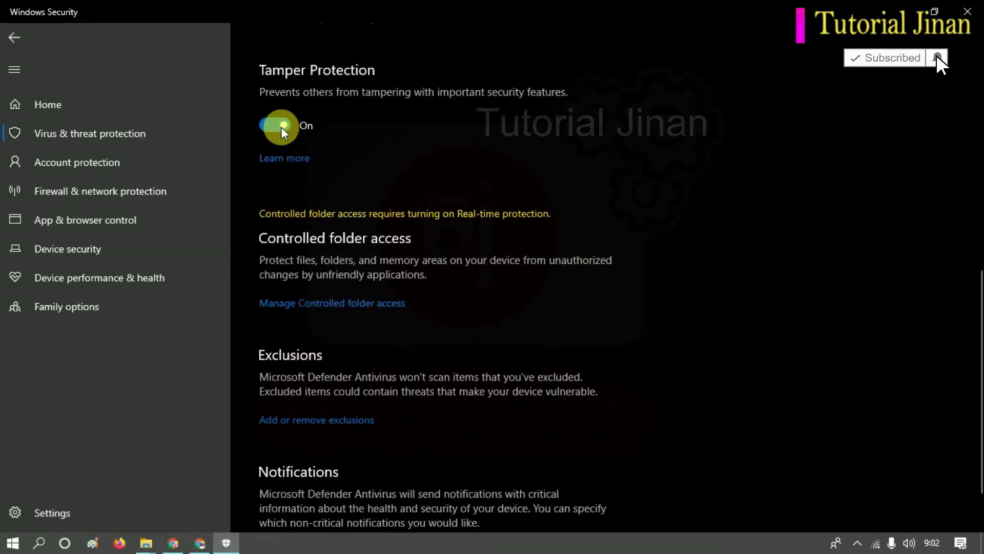
pyautogui.click(302, 304)
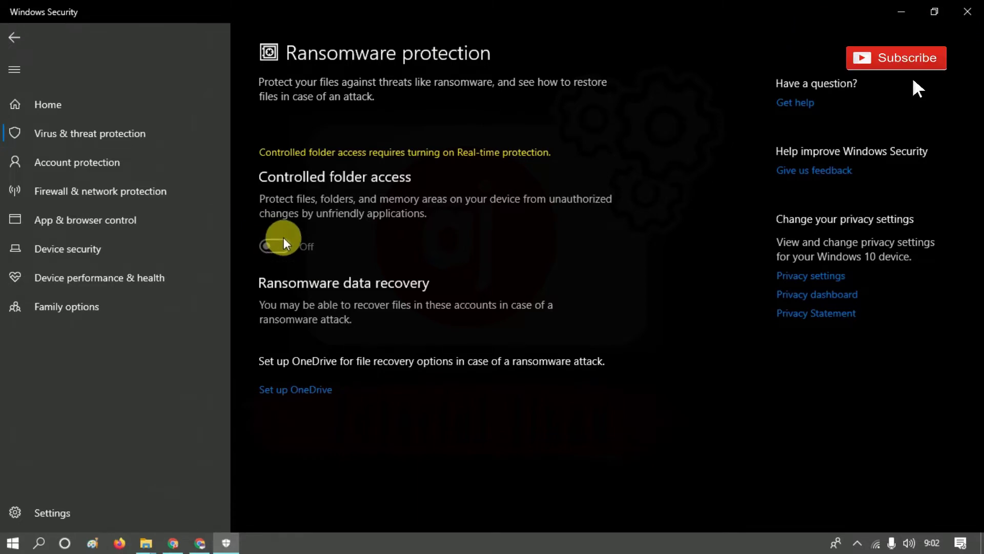
pyautogui.click(14, 37)
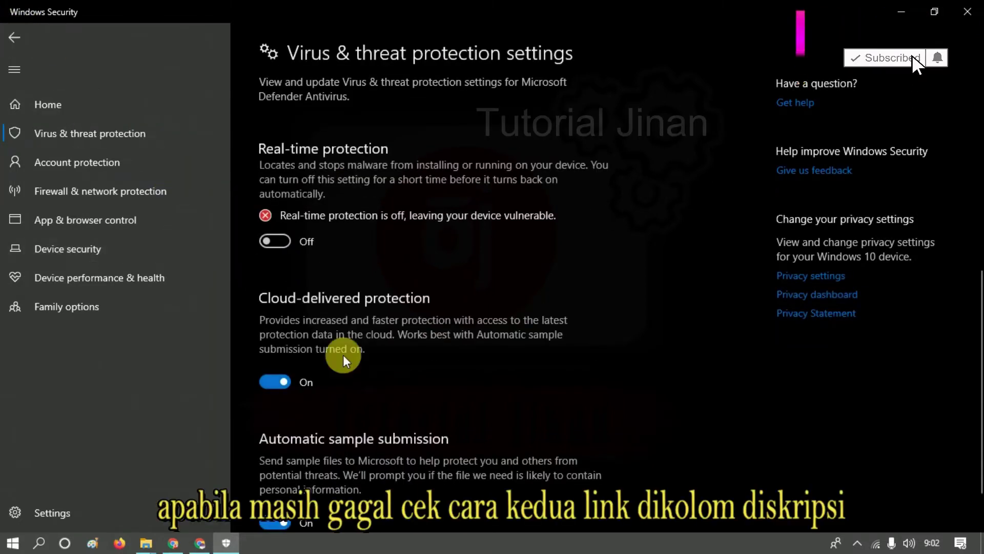
pyautogui.moveTo(976, 279); pyautogui.dragTo(976, 391)
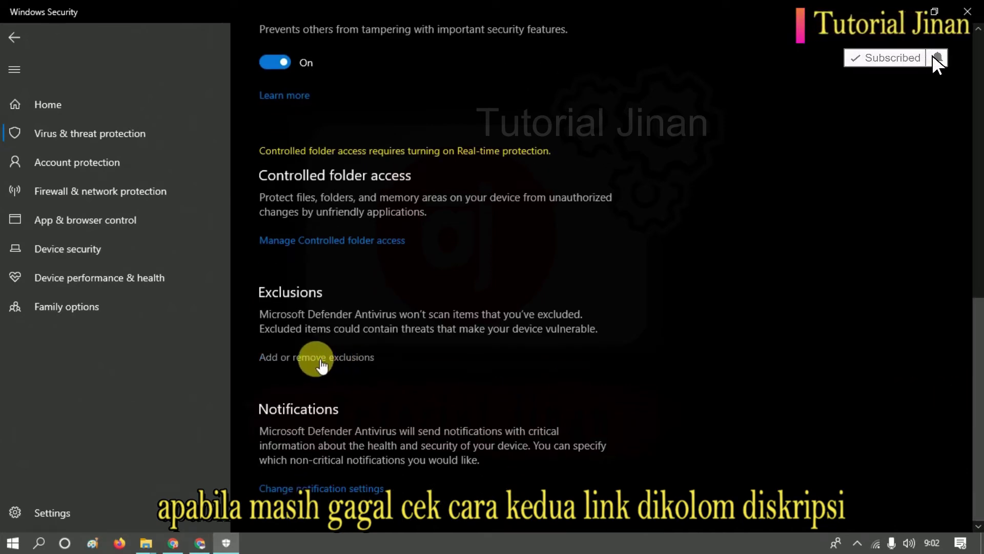
pyautogui.click(322, 364)
# Start adding a folder exclusion and browse from Local Disk (C:) to the user profile's AppData\Roaming folder
pyautogui.click(319, 167)
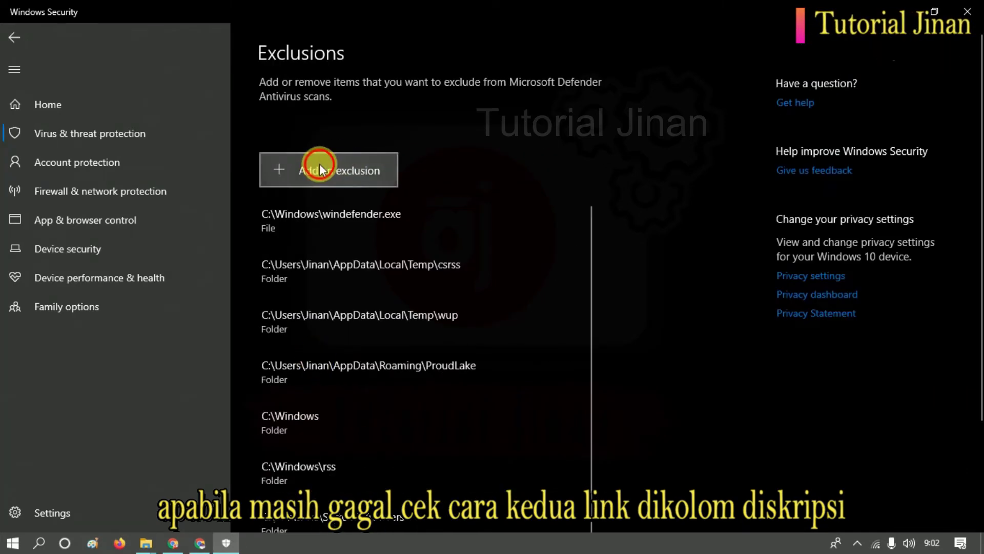
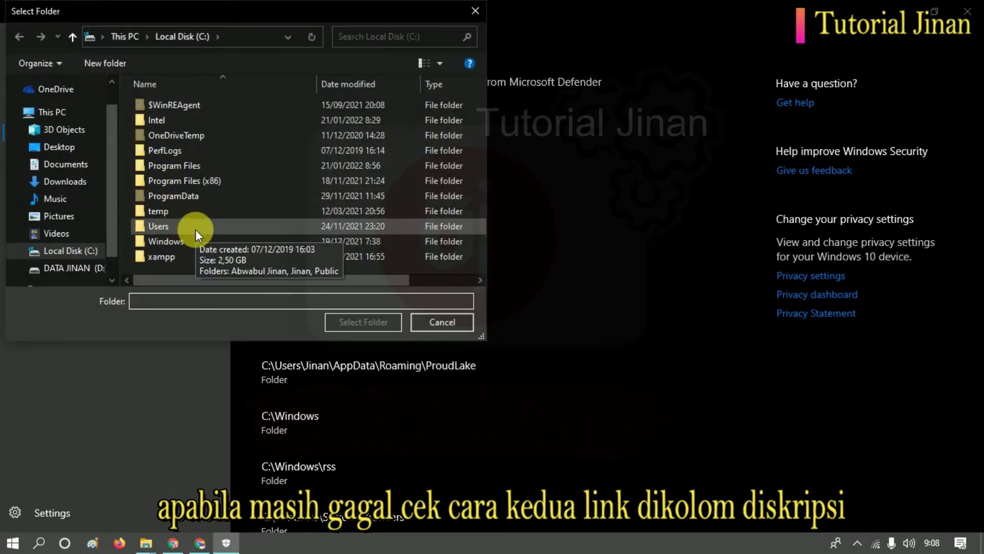
pyautogui.doubleClick(186, 229)
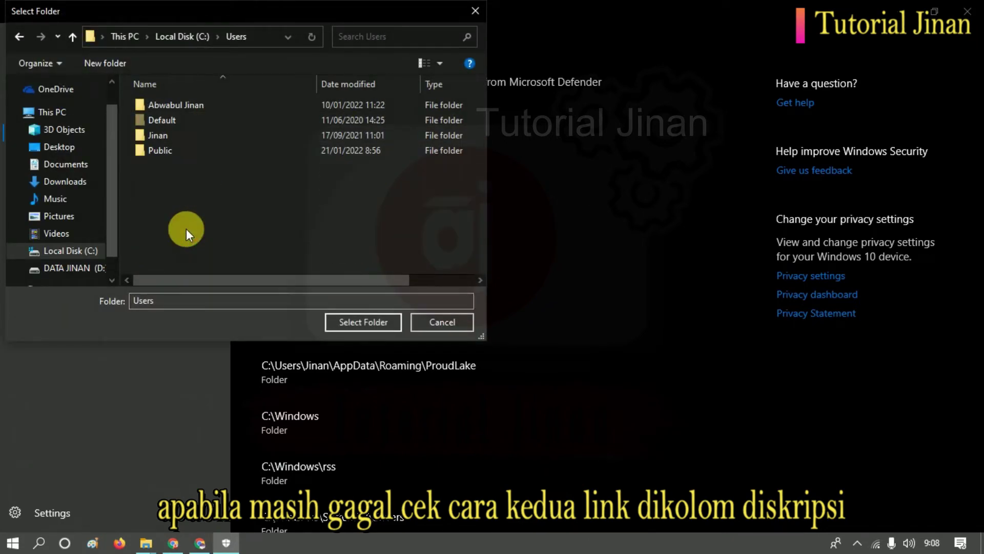
pyautogui.doubleClick(208, 109)
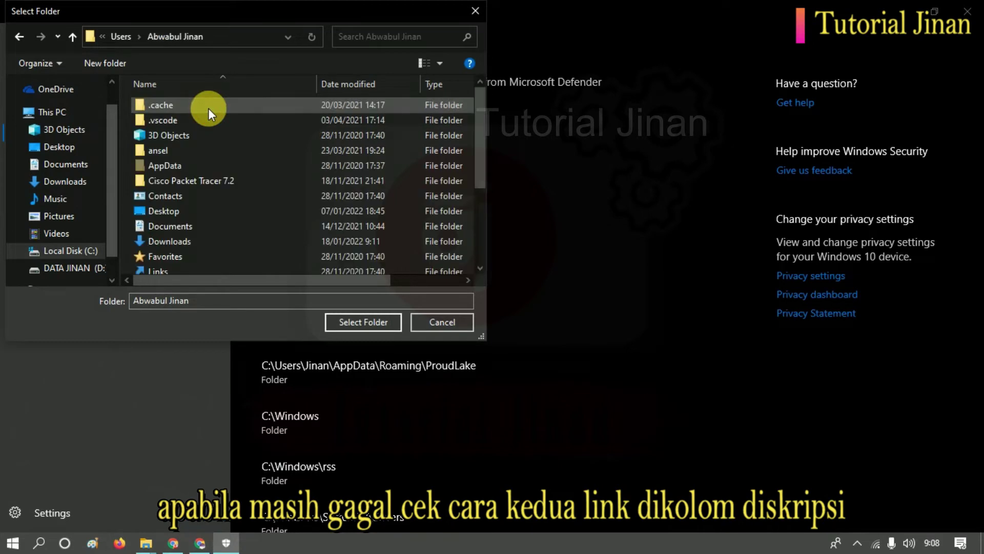
pyautogui.doubleClick(182, 162)
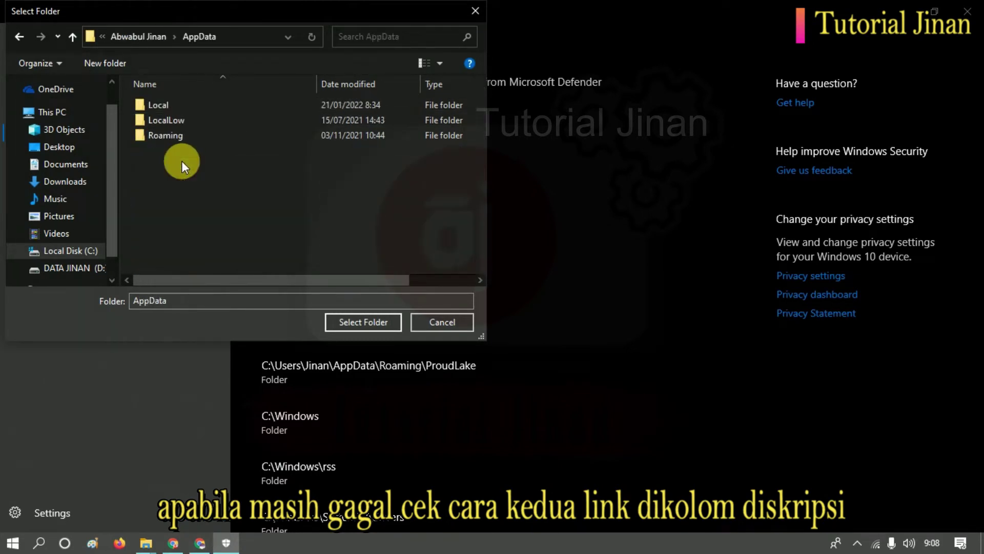
pyautogui.doubleClick(188, 132)
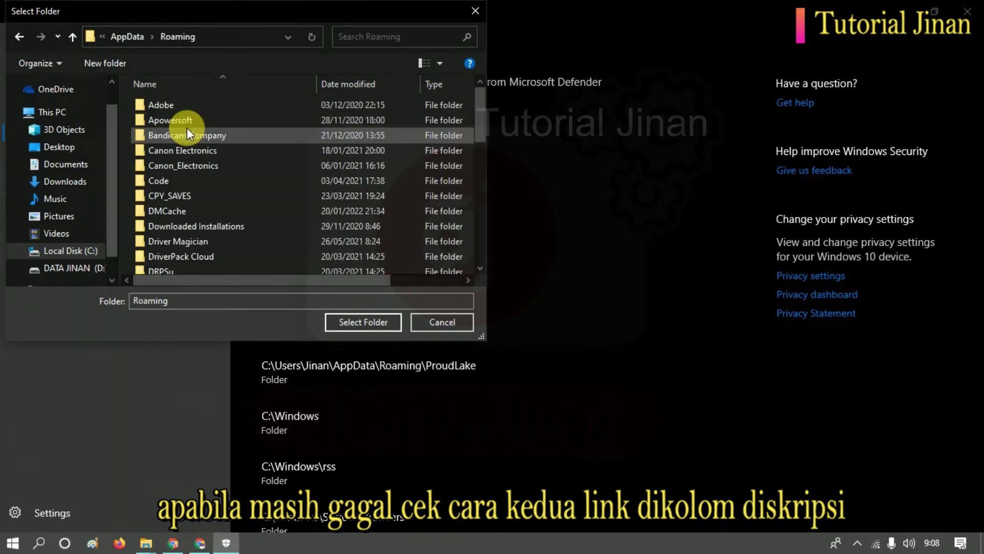
# Try to exclude the Microsoft folder inside AppData\Roaming from antivirus scans
pyautogui.click(257, 210)
pyautogui.press('Down')
pyautogui.press('Down')
pyautogui.press('Down')
pyautogui.press('Down')
pyautogui.press('Down')
pyautogui.press('Down')
pyautogui.press('Down')
pyautogui.press('Down')
pyautogui.press('Down')
pyautogui.press('Down')
pyautogui.press('Down')
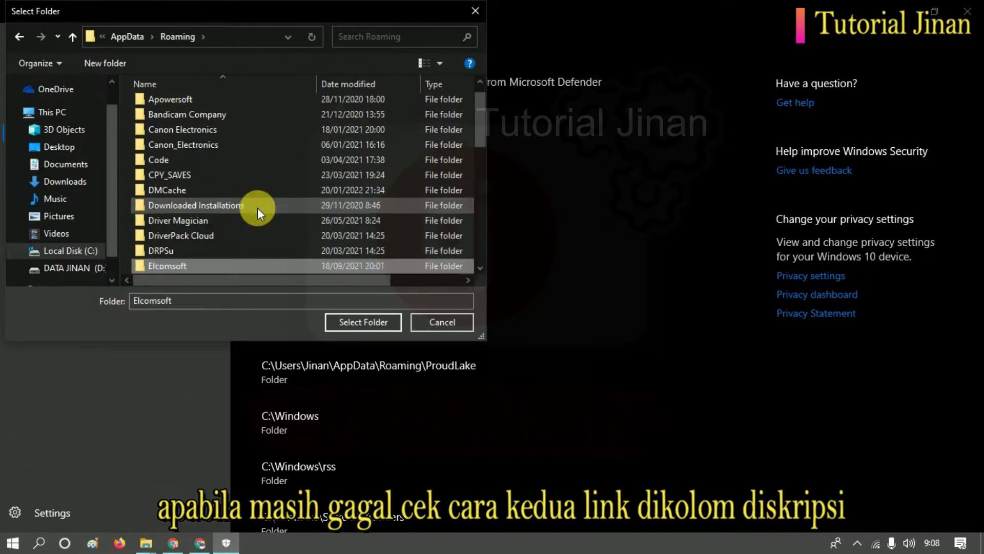
pyautogui.press('Down')
pyautogui.press('Down')
pyautogui.press('Down')
pyautogui.press('Down')
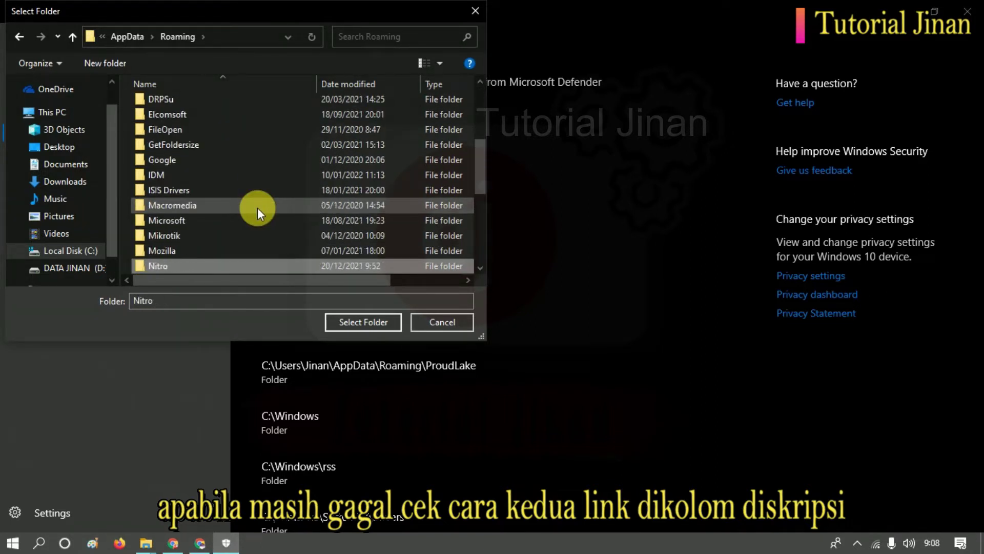
pyautogui.click(258, 207)
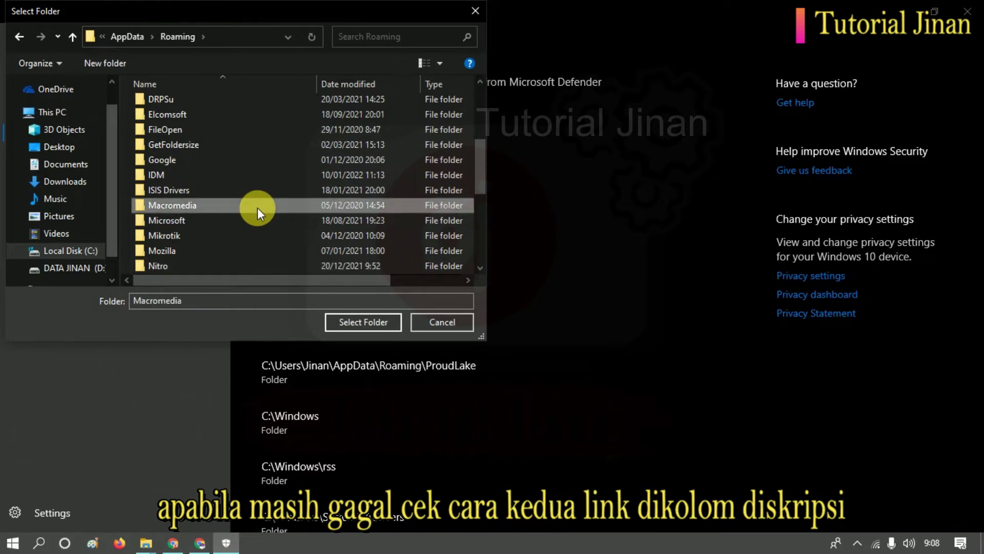
pyautogui.press('Down')
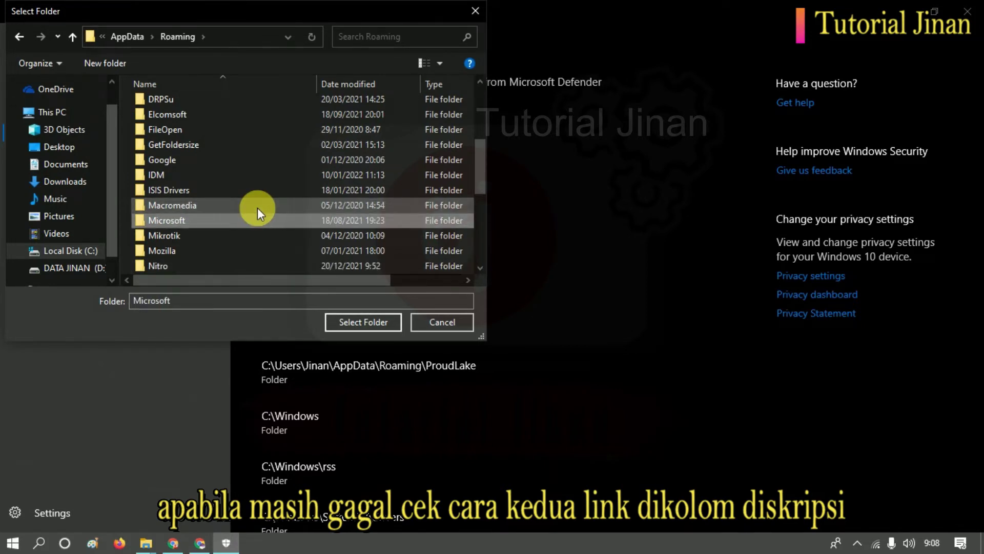
pyautogui.click(363, 321)
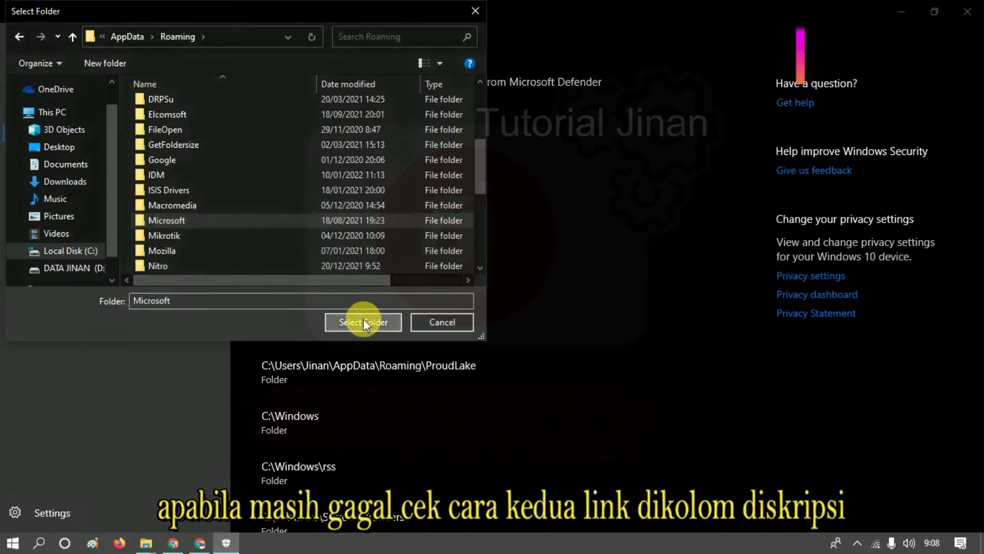
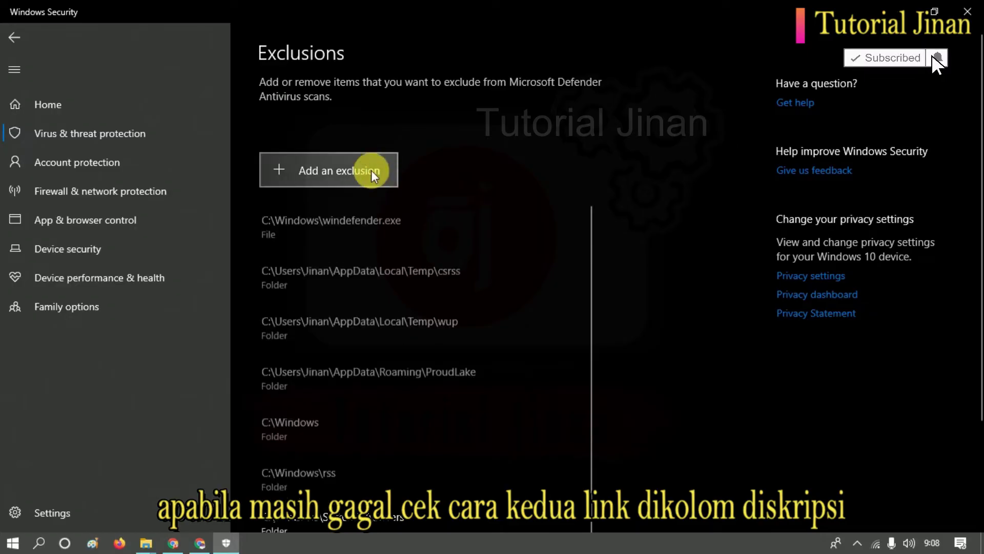
# Start another folder exclusion and go through Users on Local Disk (C:) to AppData\Roaming in the user's profile
pyautogui.click(346, 165)
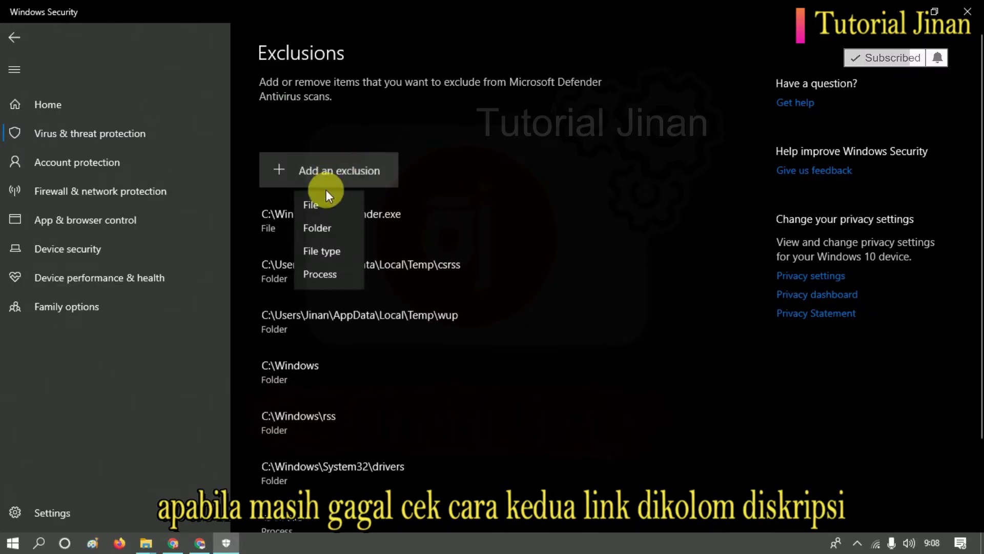
pyautogui.click(310, 219)
pyautogui.click(309, 219)
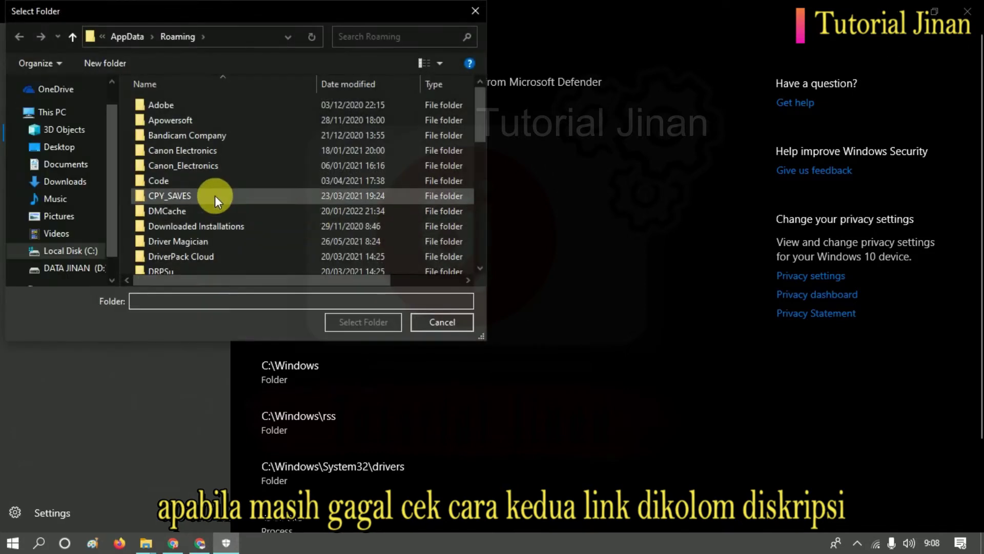
pyautogui.click(217, 241)
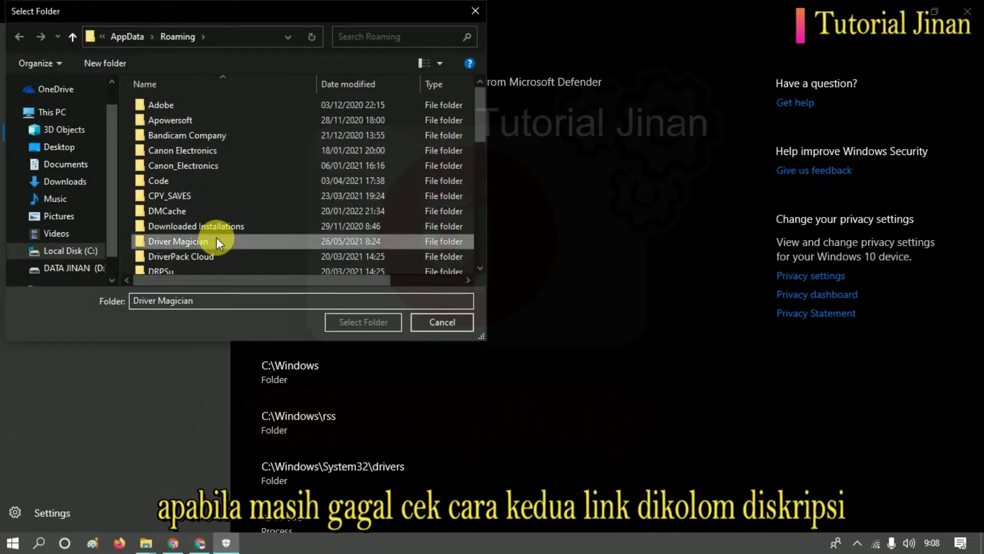
pyautogui.click(74, 251)
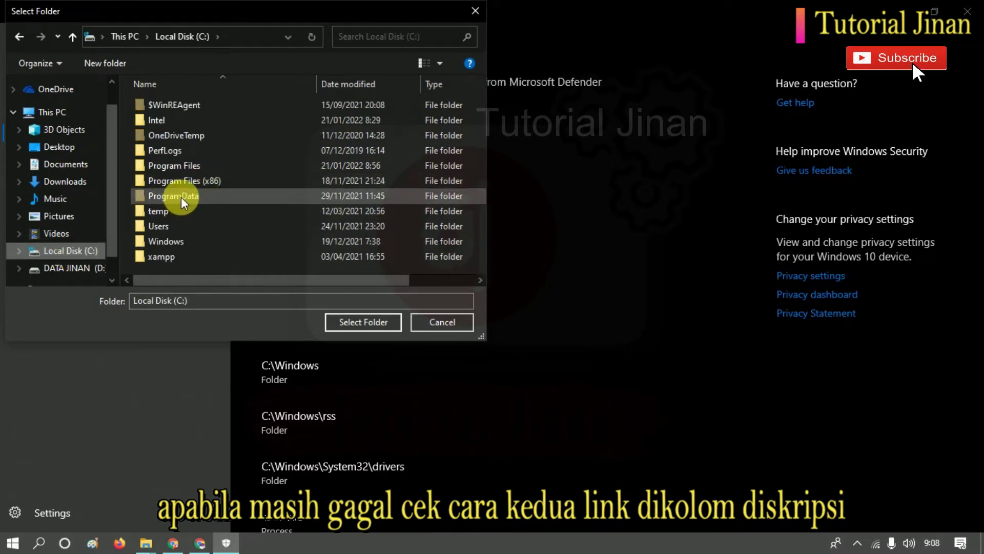
pyautogui.doubleClick(154, 225)
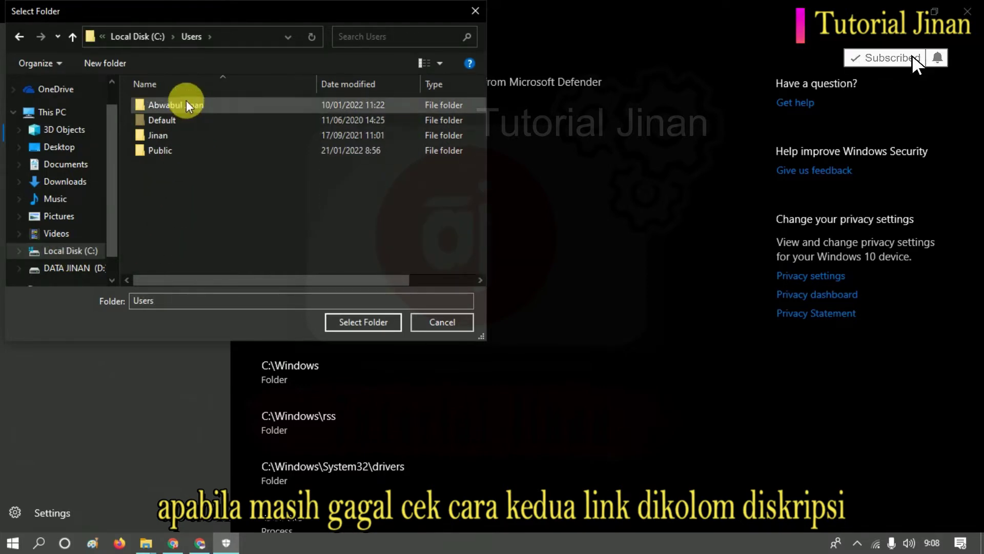
pyautogui.doubleClick(186, 105)
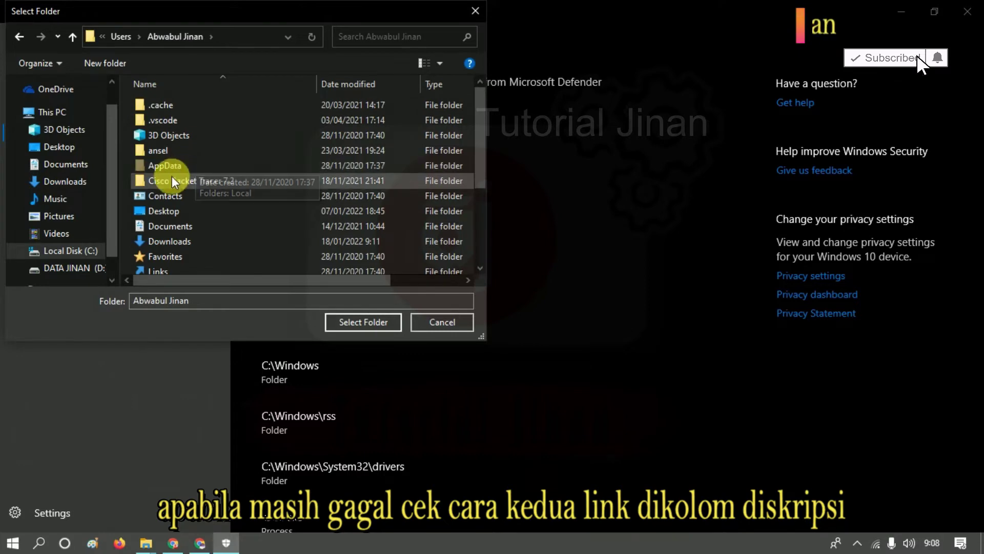
pyautogui.doubleClick(168, 167)
pyautogui.click(174, 135)
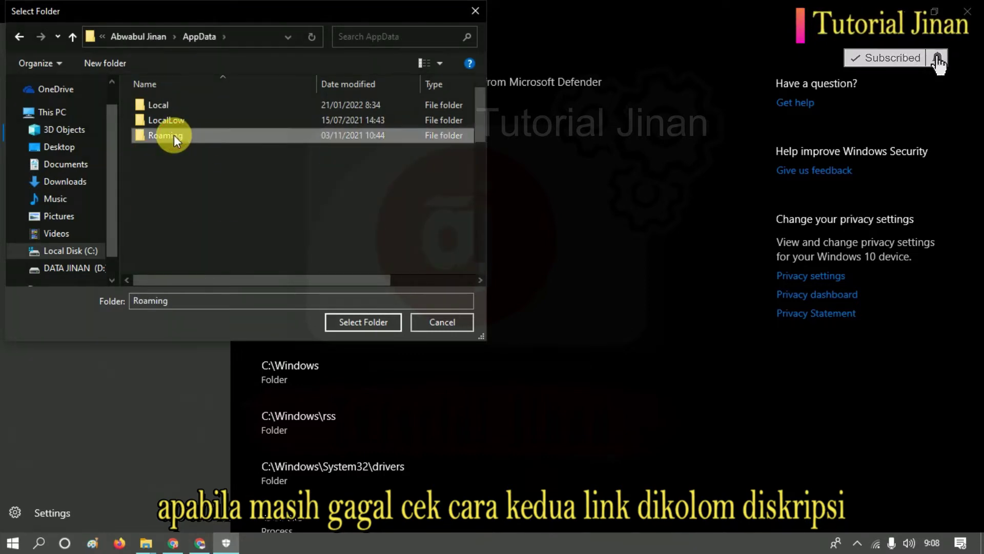
pyautogui.doubleClick(173, 135)
# Exclude the Weka 3.6.9 folder in Roaming\Microsoft\Windows\Start Menu\Programs and expand its entry to check the full path
pyautogui.click(226, 223)
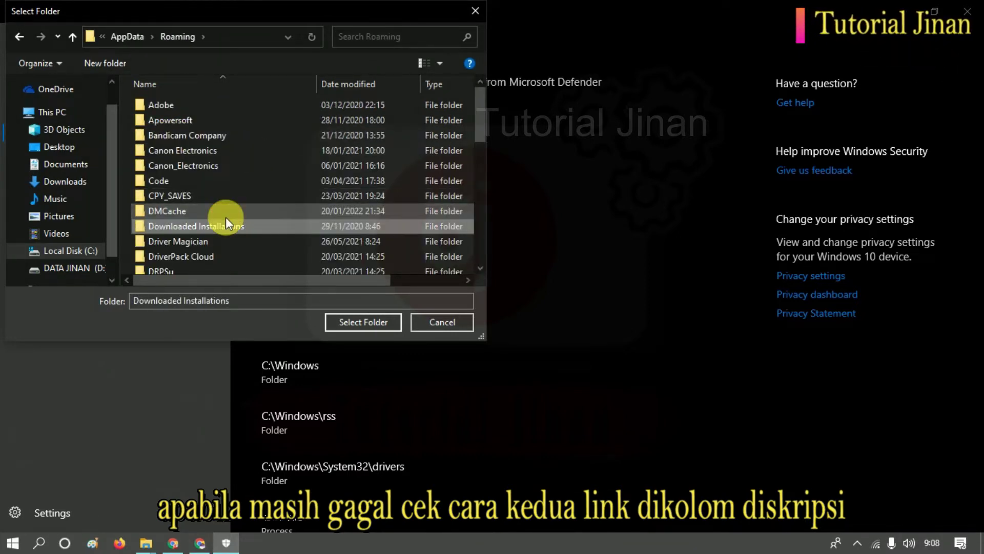
pyautogui.write('mik')
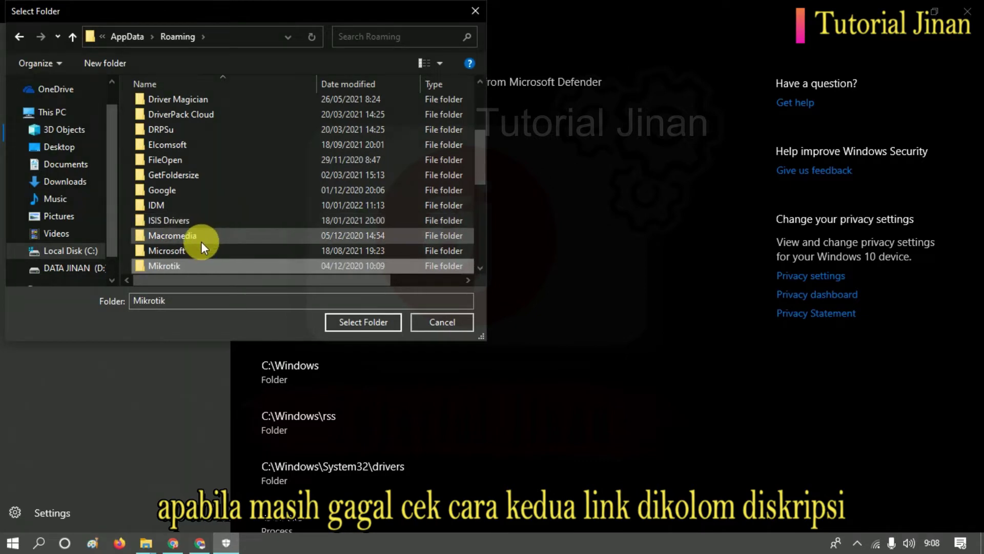
pyautogui.doubleClick(177, 251)
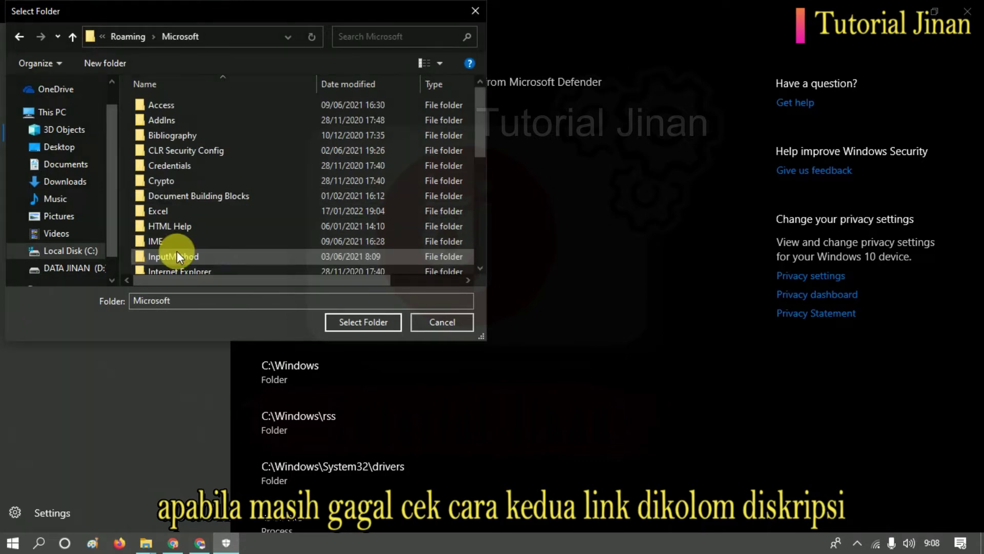
pyautogui.click(196, 151)
pyautogui.press('w')
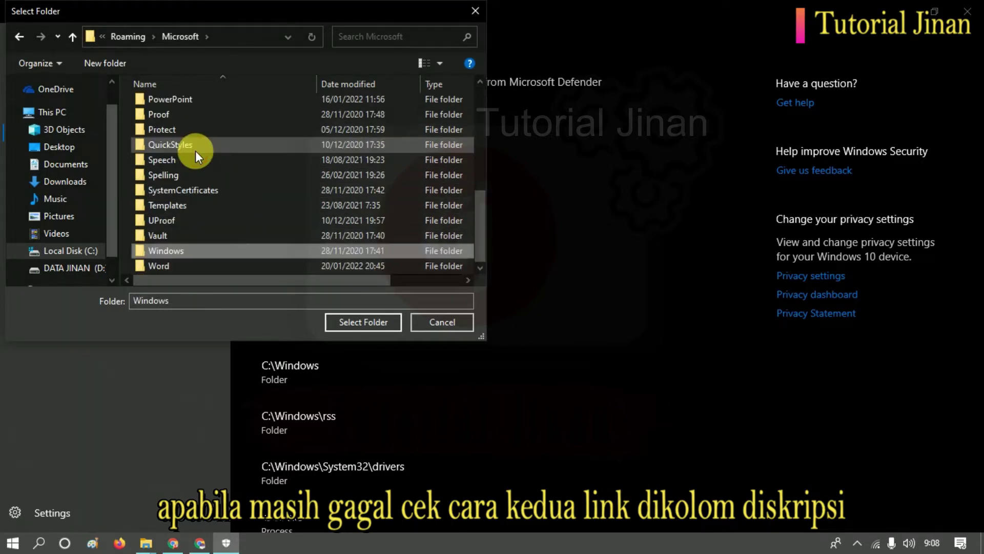
pyautogui.doubleClick(368, 250)
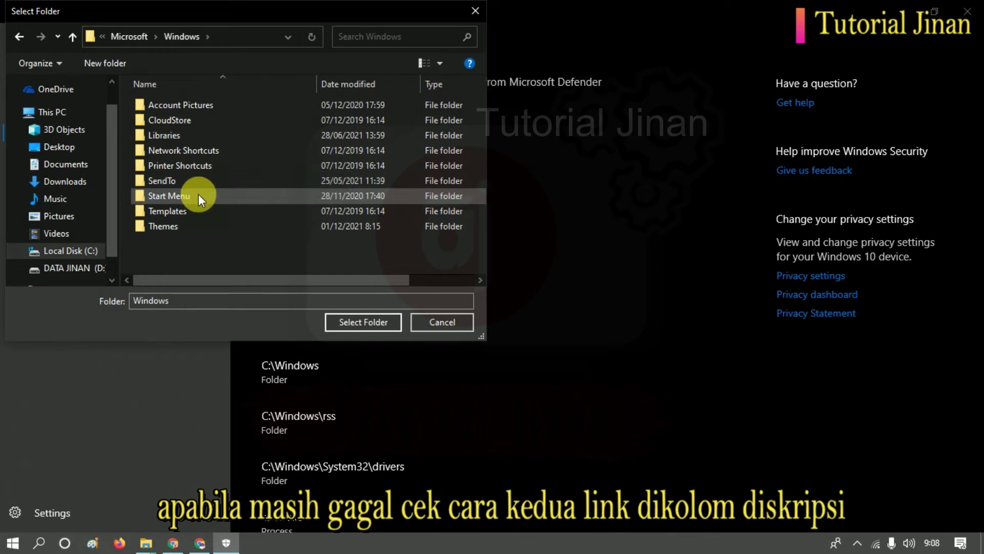
pyautogui.doubleClick(273, 194)
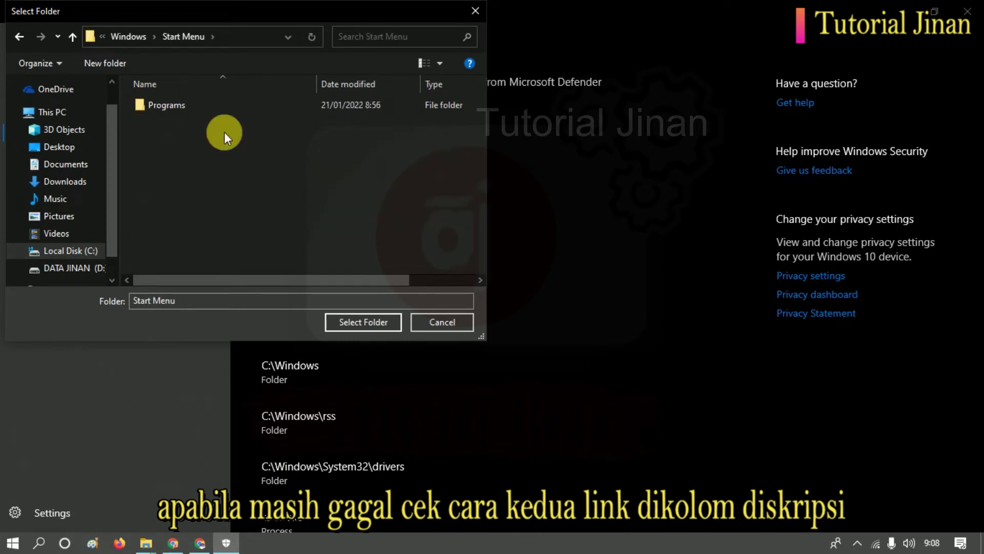
pyautogui.doubleClick(187, 104)
pyautogui.click(254, 226)
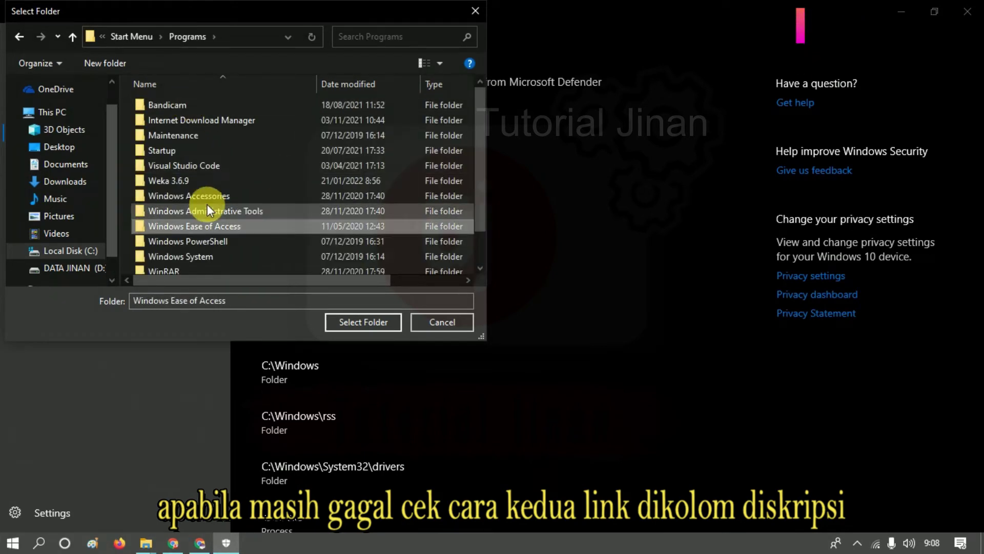
pyautogui.click(174, 183)
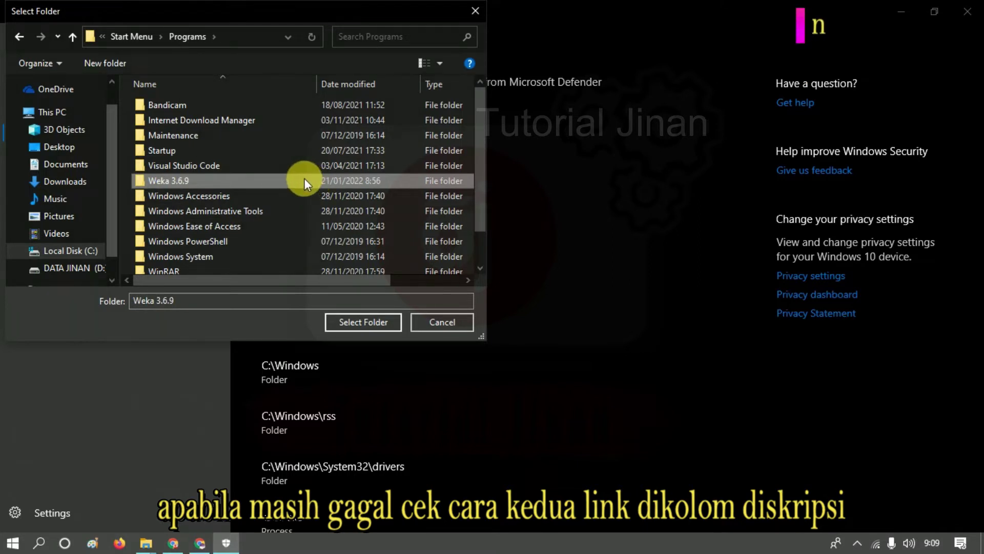
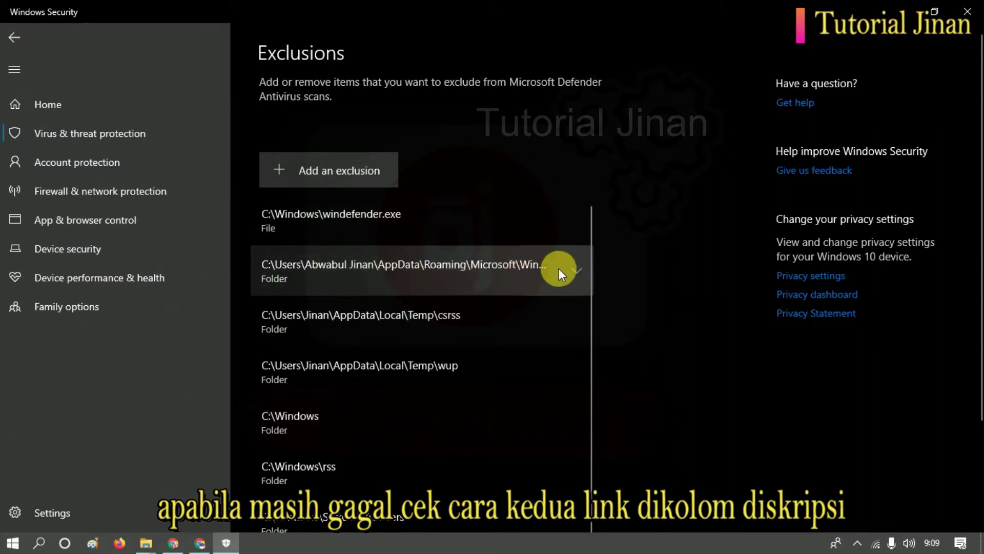
pyautogui.click(578, 277)
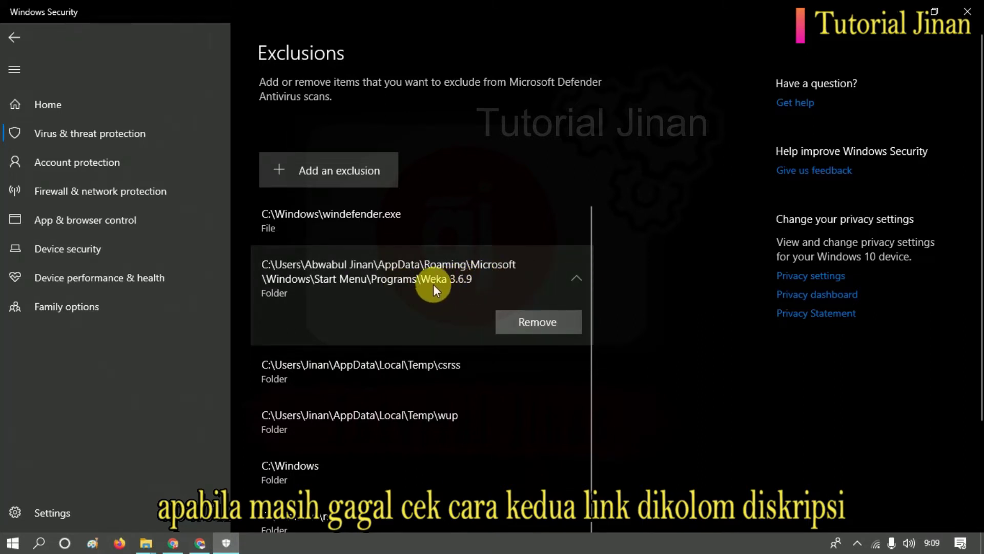
# Start adding a file exclusion and browse from Local Disk (C:) through Users and the user's profile to AppData\Roaming
pyautogui.click(341, 169)
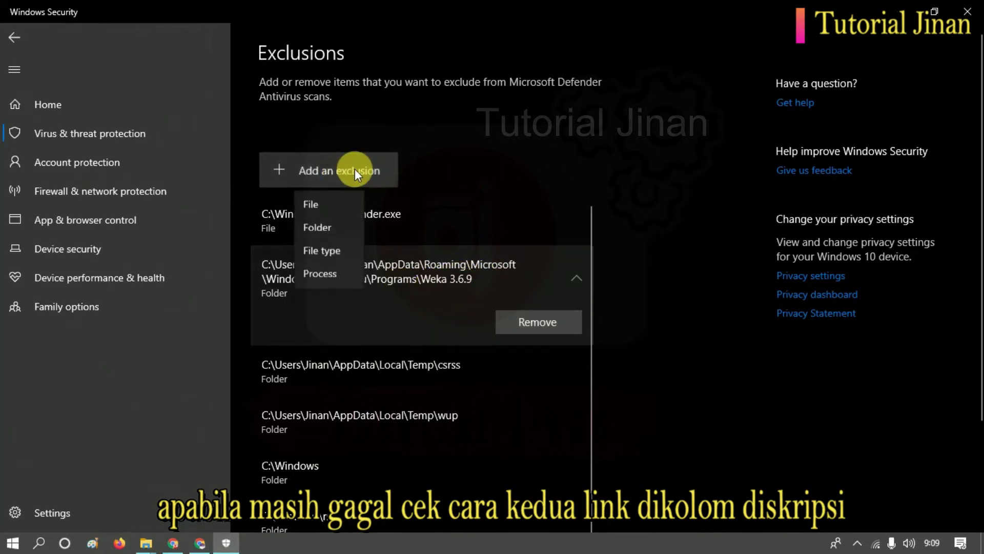
pyautogui.click(327, 204)
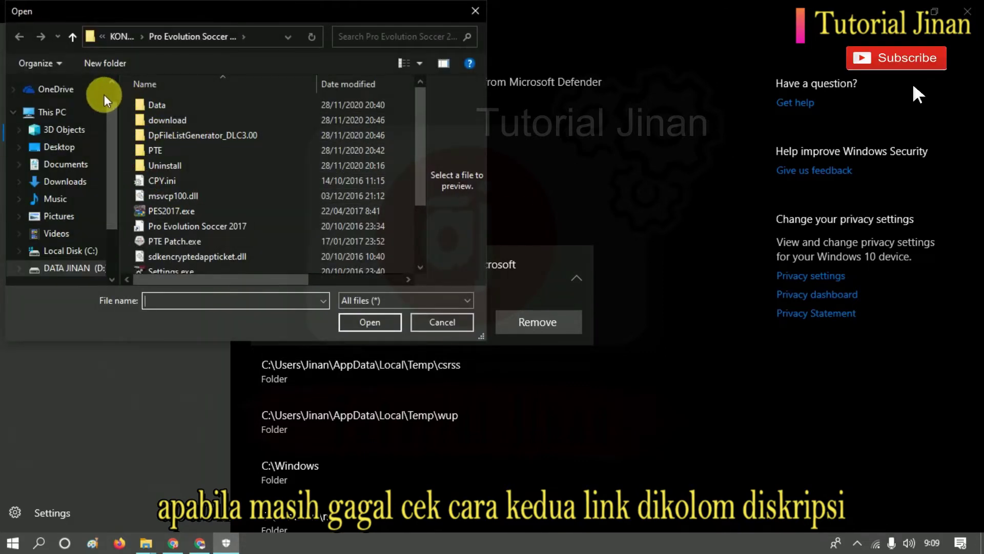
pyautogui.click(76, 250)
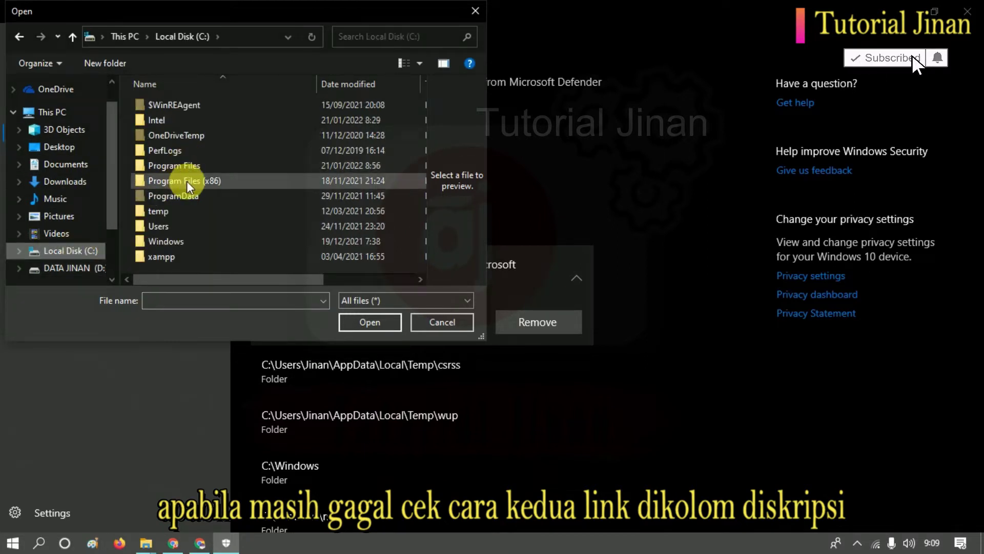
pyautogui.doubleClick(172, 224)
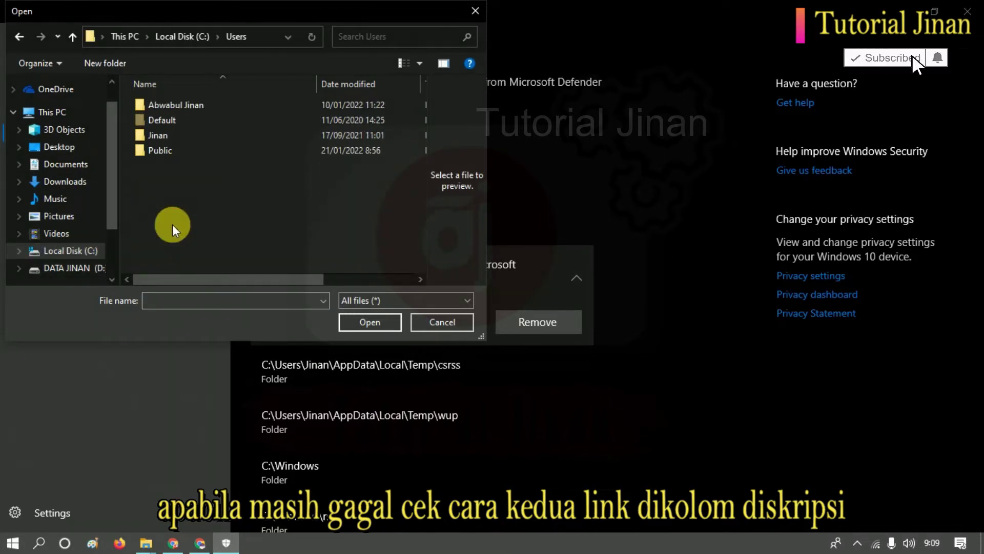
pyautogui.doubleClick(182, 108)
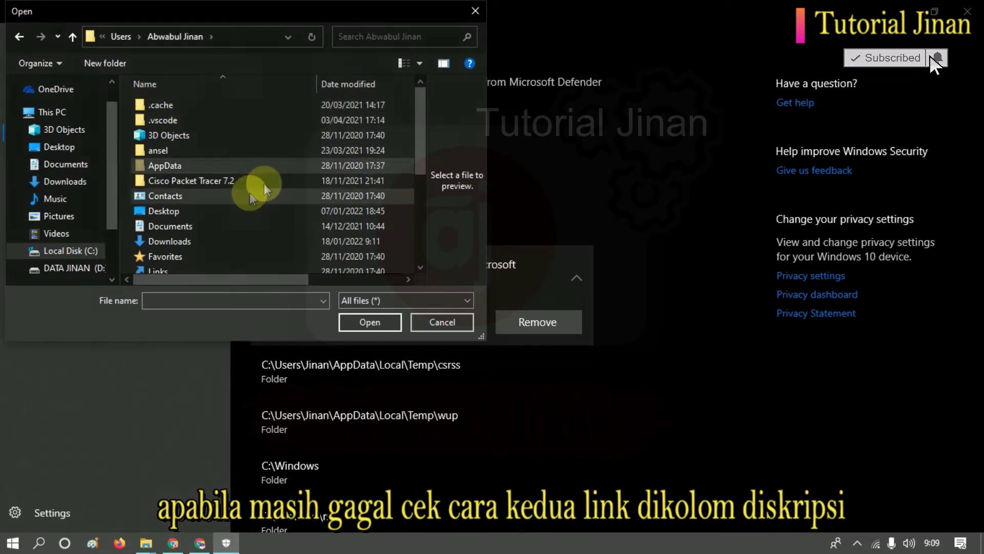
pyautogui.click(172, 165)
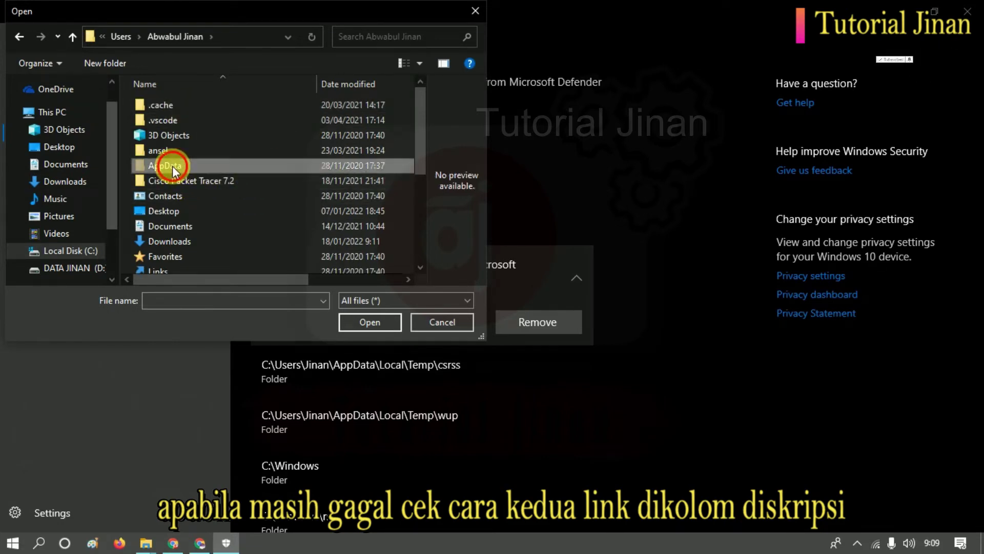
pyautogui.doubleClick(172, 165)
pyautogui.doubleClick(176, 134)
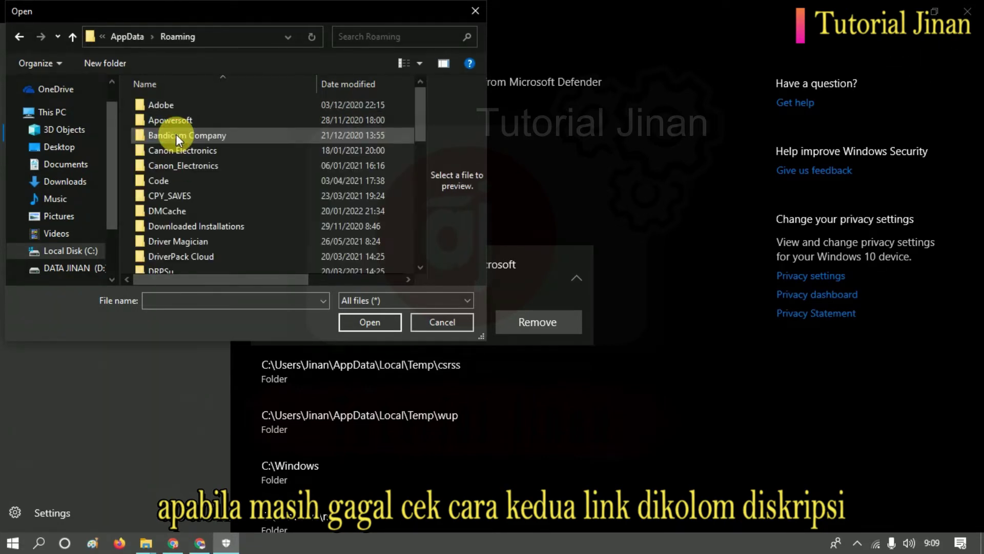
# Exclude the Weka 3.6.9 file in Roaming\Microsoft\Windows\Start Menu\Programs\Weka 3.6.9 from antivirus scans and close Windows Security
pyautogui.click(212, 166)
pyautogui.scroll(-6, 212, 168)
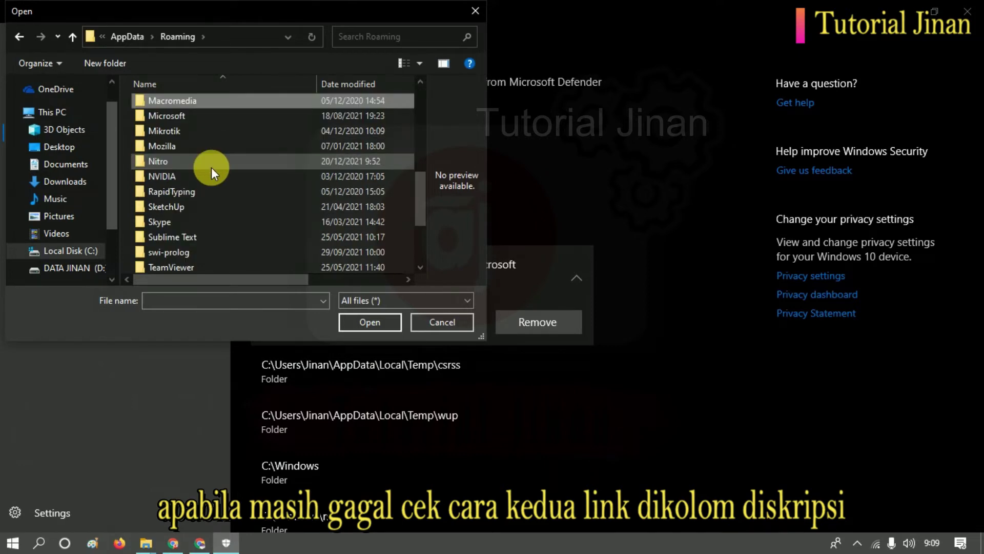
pyautogui.doubleClick(281, 116)
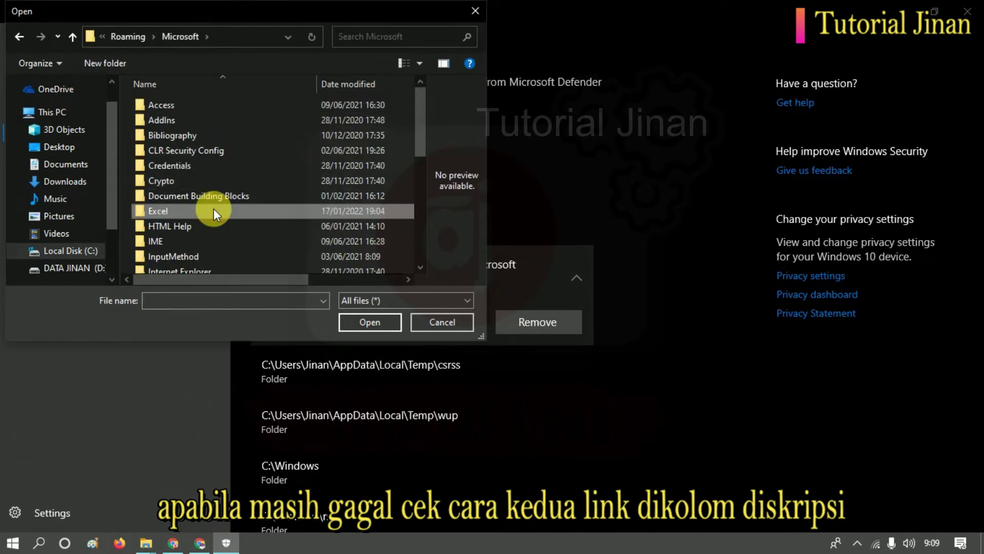
pyautogui.scroll(-5, 214, 211)
pyautogui.scroll(-2, 219, 167)
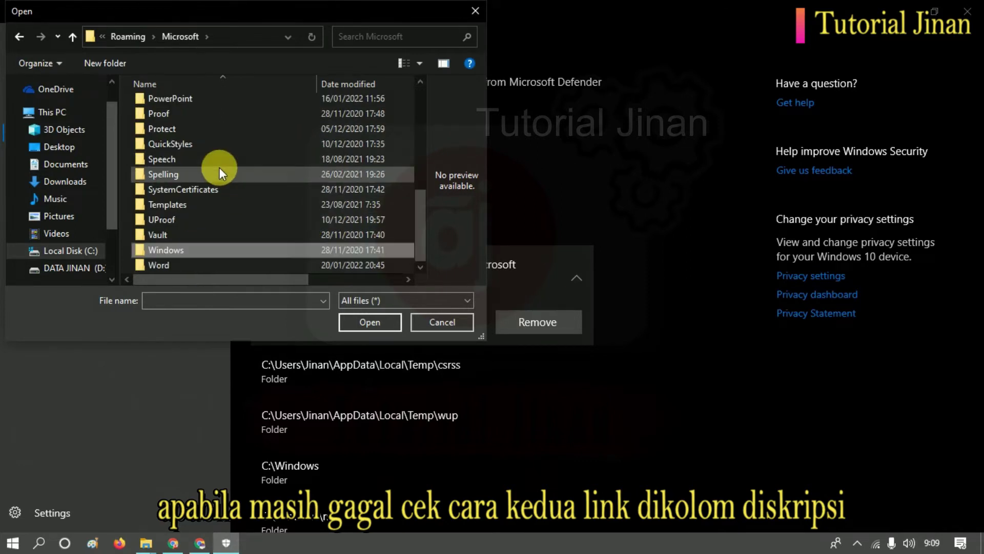
pyautogui.doubleClick(261, 250)
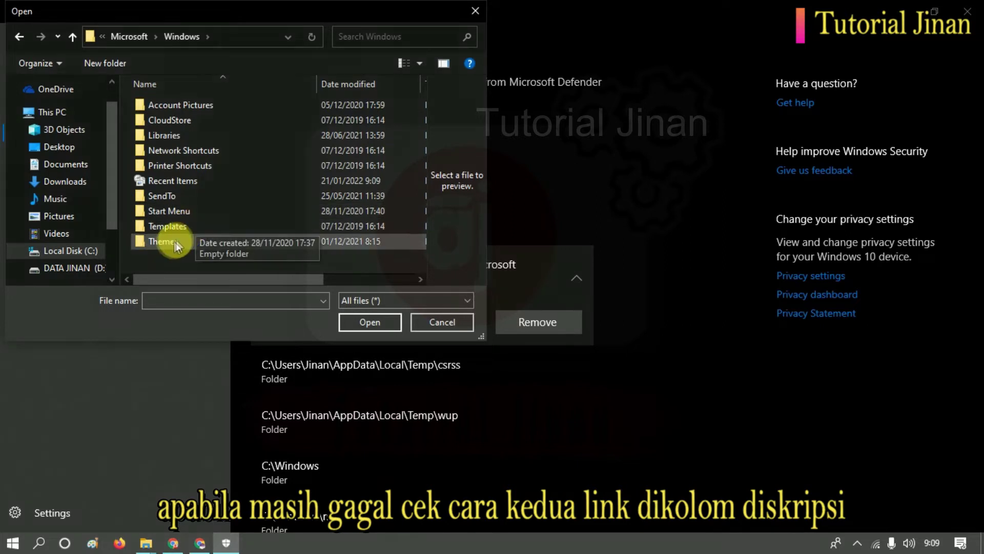
pyautogui.doubleClick(187, 210)
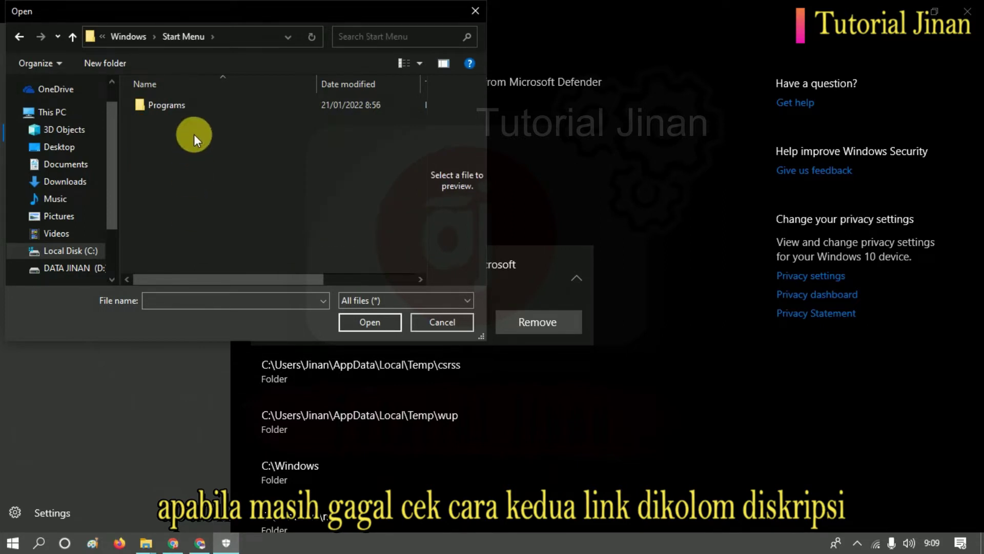
pyautogui.doubleClick(177, 107)
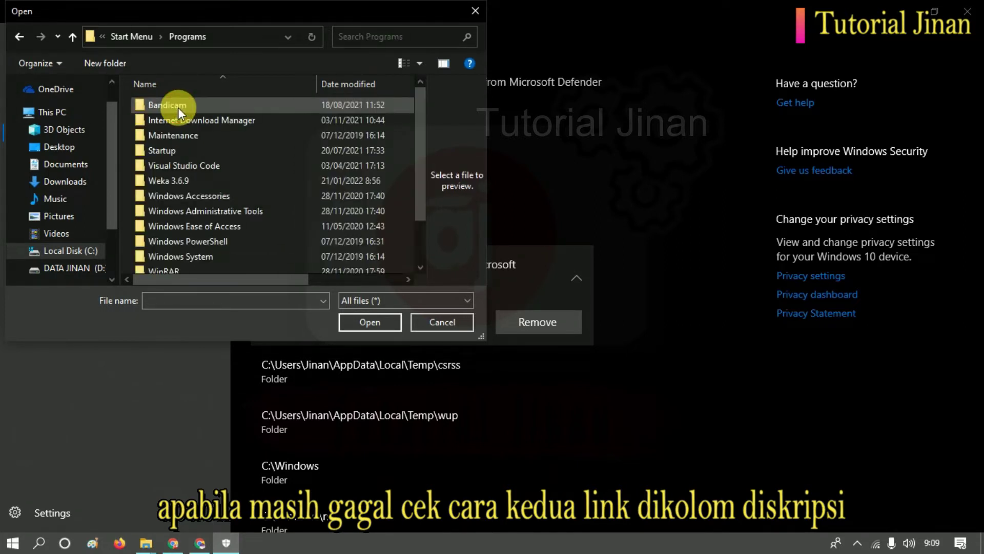
pyautogui.doubleClick(245, 182)
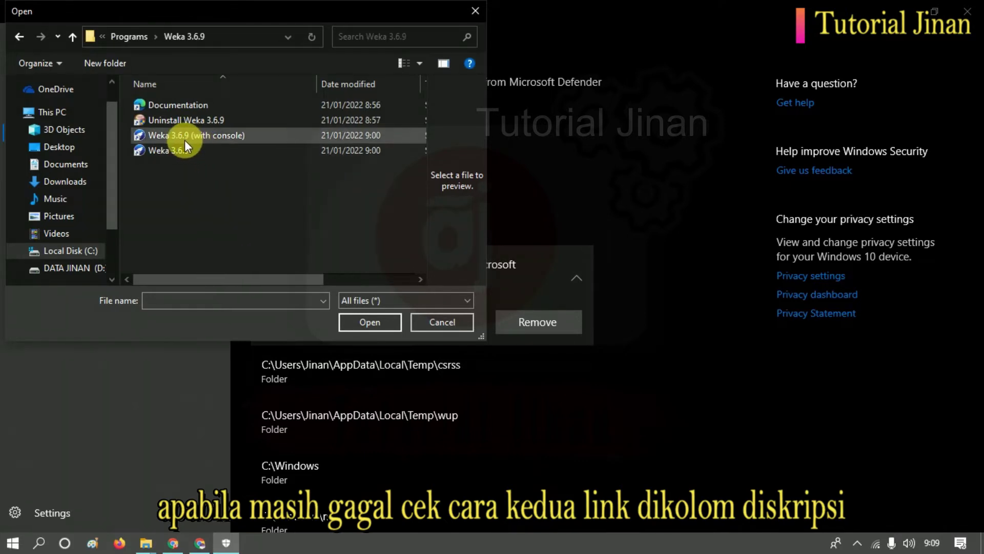
pyautogui.click(214, 150)
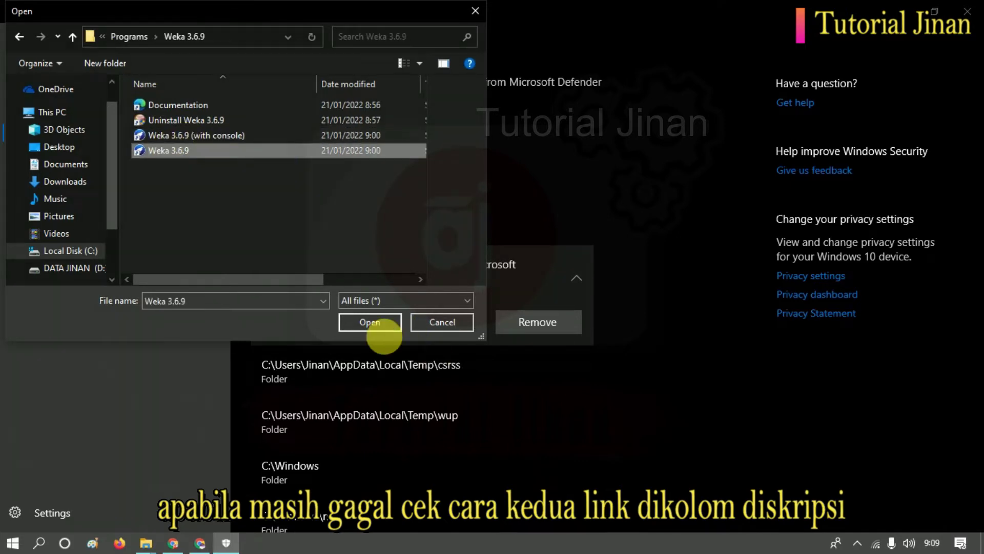
pyautogui.click(365, 324)
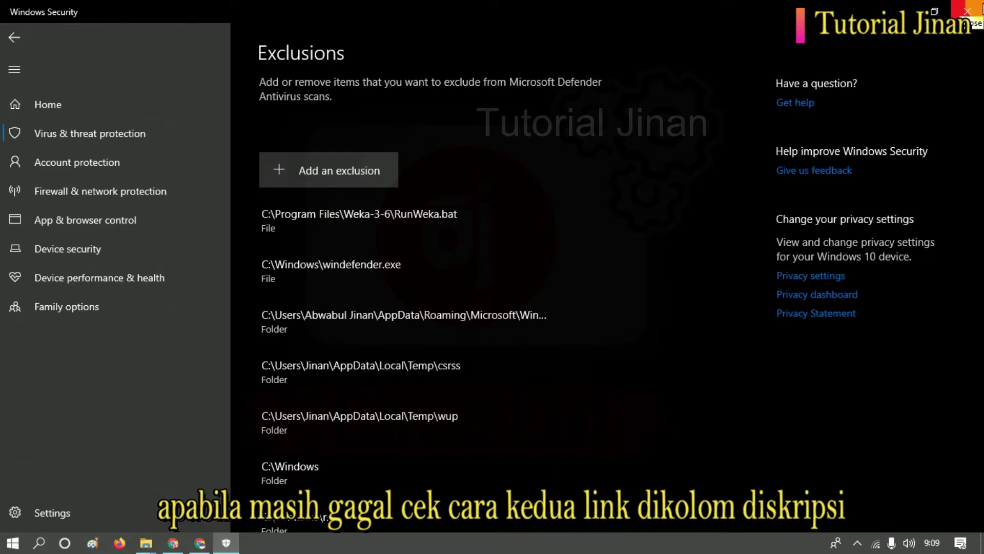
pyautogui.click(969, 9)
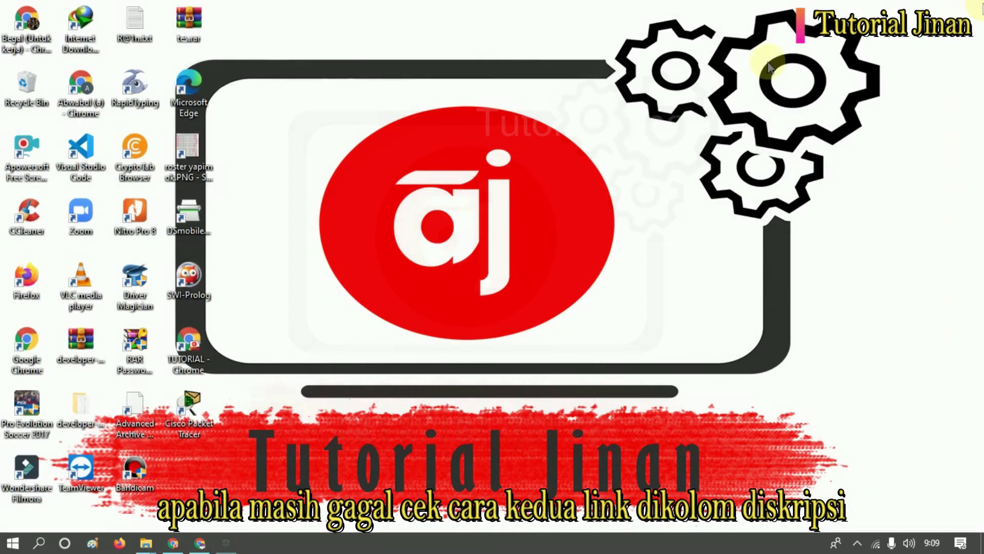
# Refresh the desktop and try to launch Weka 3.6.9 from a Windows search
pyautogui.rightClick(564, 170)
pyautogui.click(493, 213)
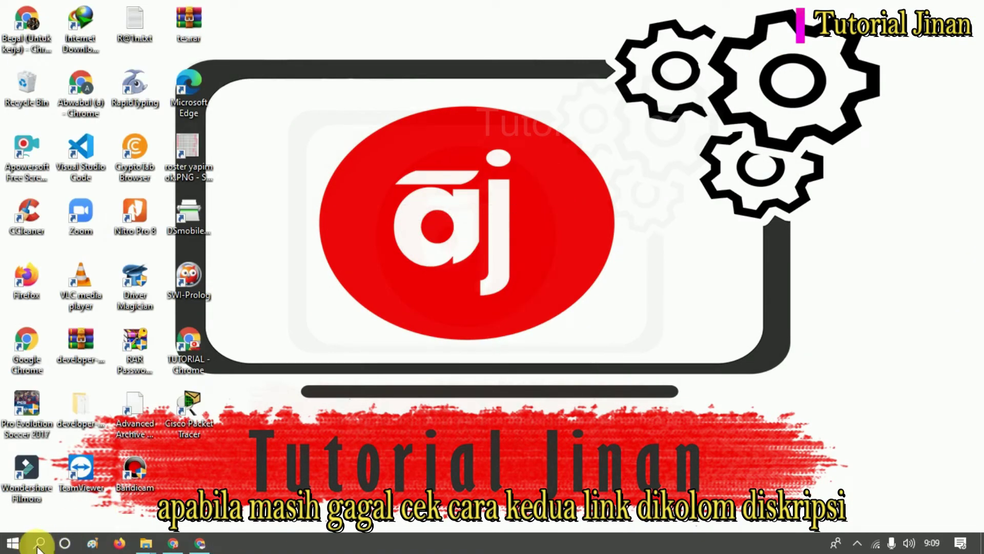
pyautogui.click(39, 542)
pyautogui.write('we')
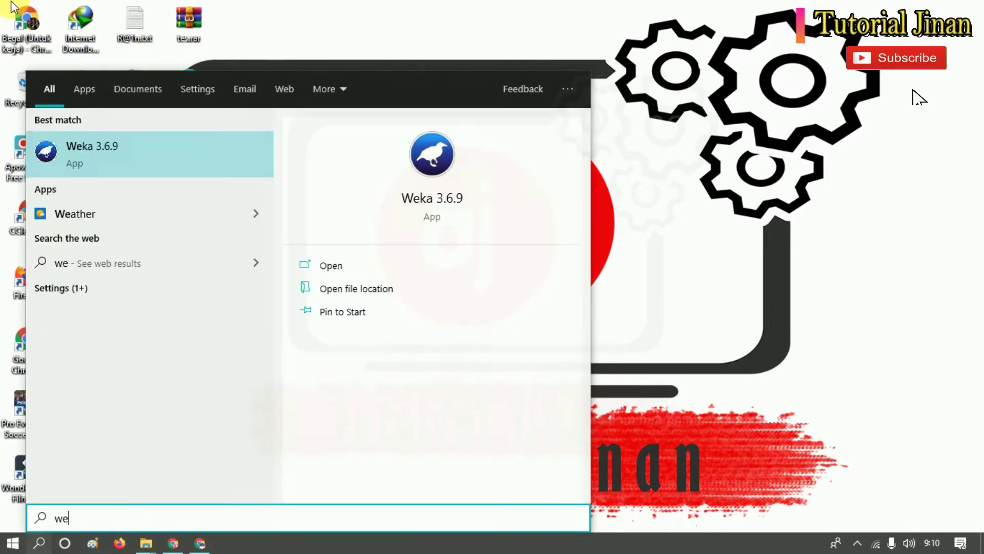
pyautogui.click(105, 155)
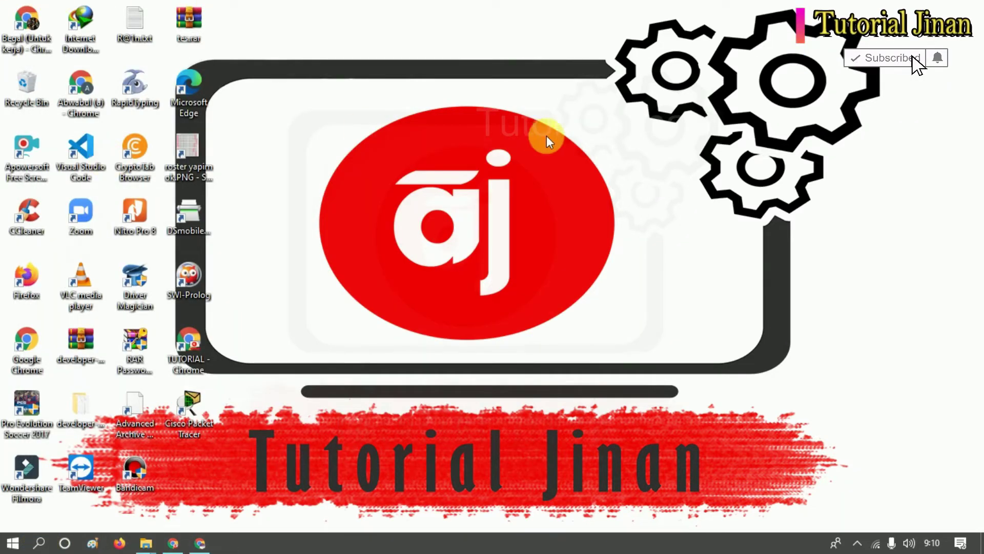
pyautogui.rightClick(546, 135)
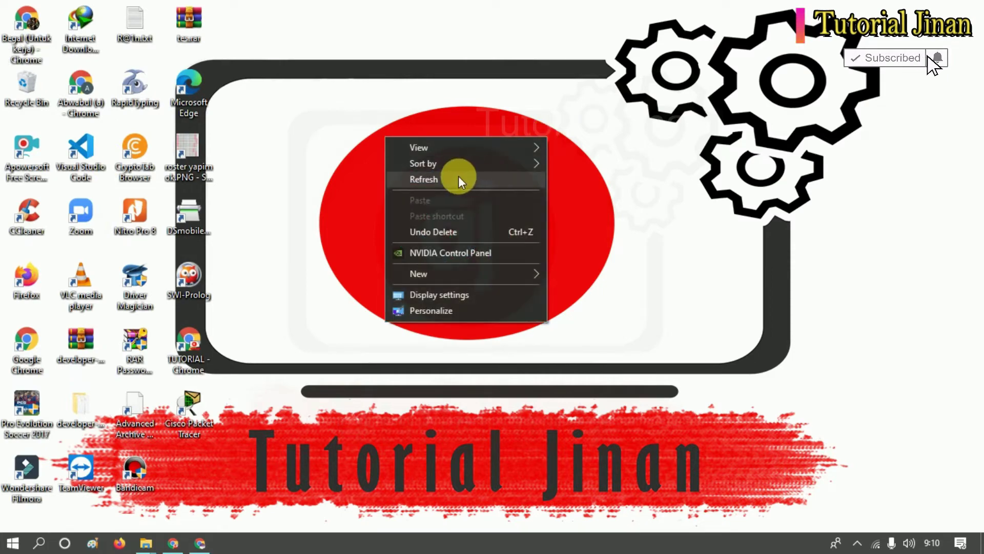
pyautogui.click(456, 177)
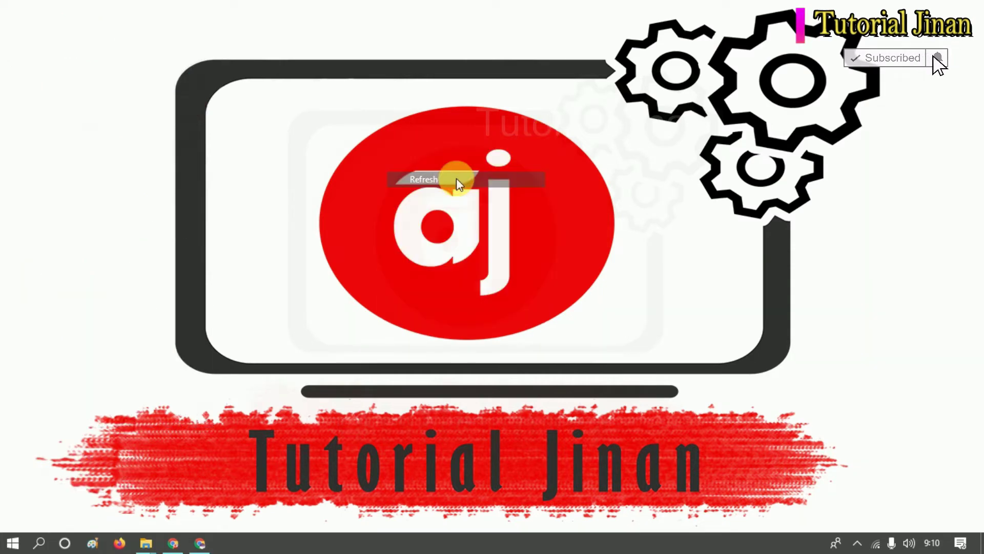
# Find Weka 3.6.9 (with console) by searching for weka, open its file location and run that shortcut as administrator
pyautogui.click(40, 544)
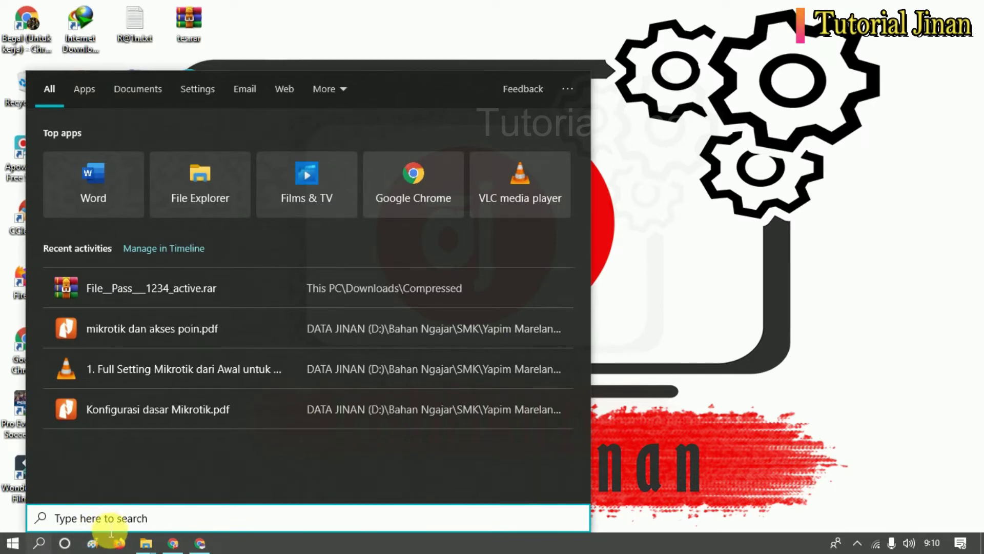
pyautogui.write('weka')
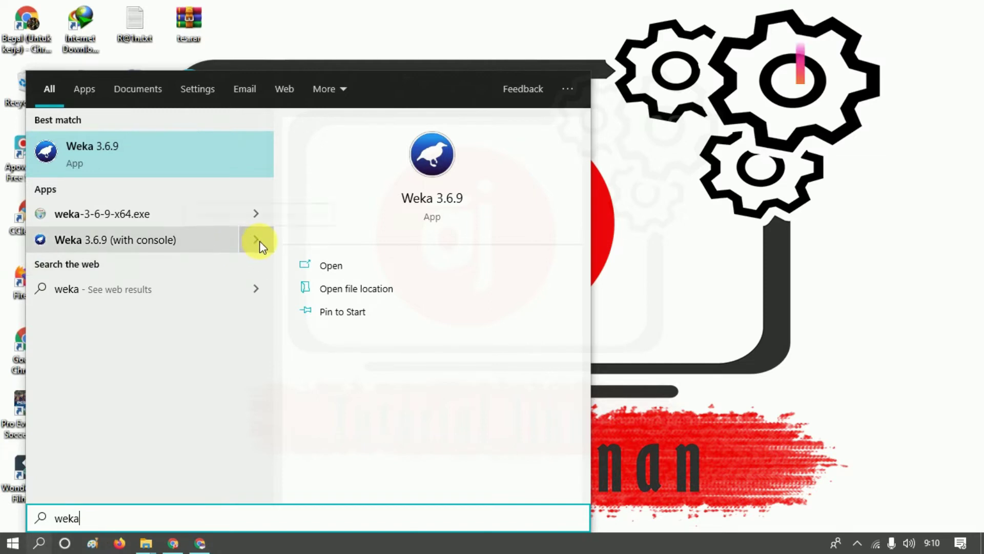
pyautogui.click(256, 240)
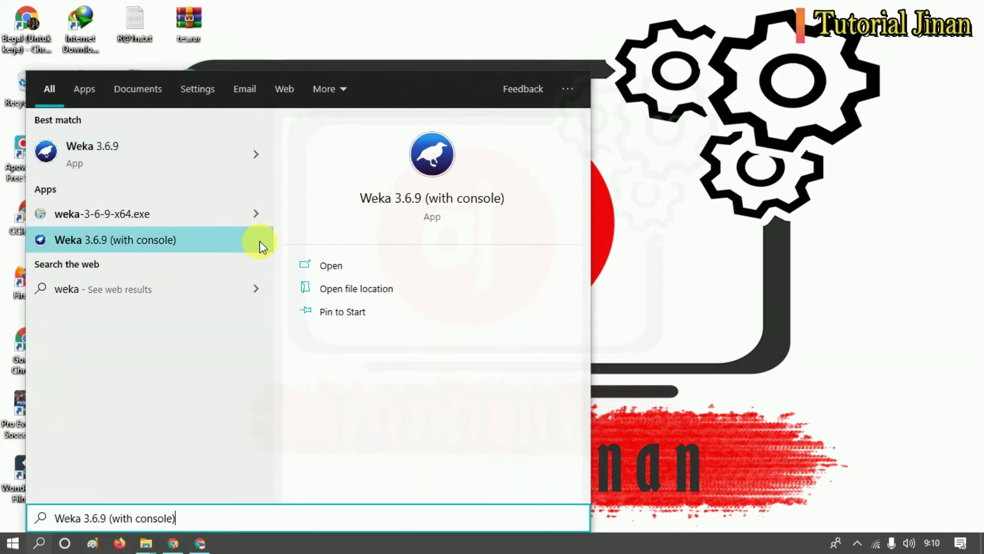
pyautogui.rightClick(156, 249)
pyautogui.click(214, 262)
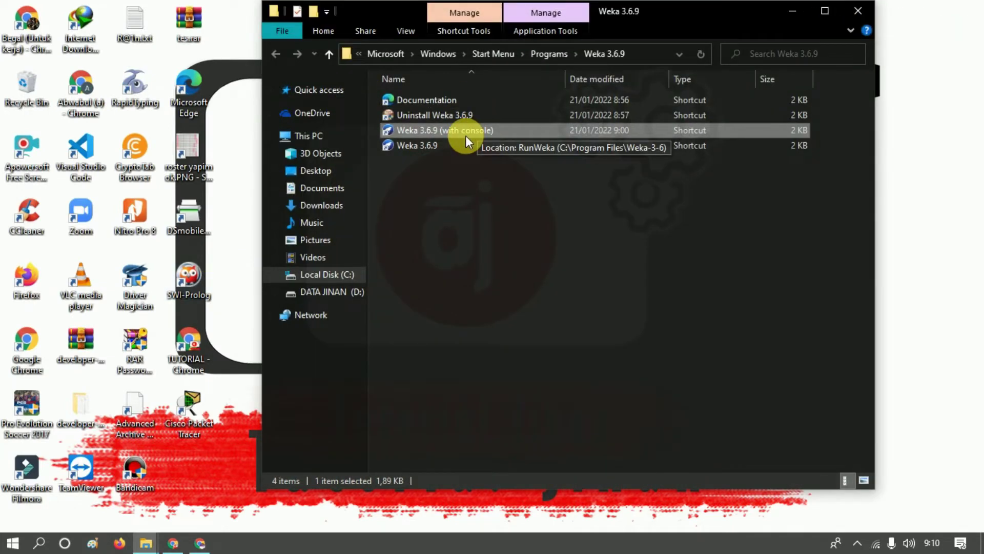
pyautogui.rightClick(465, 136)
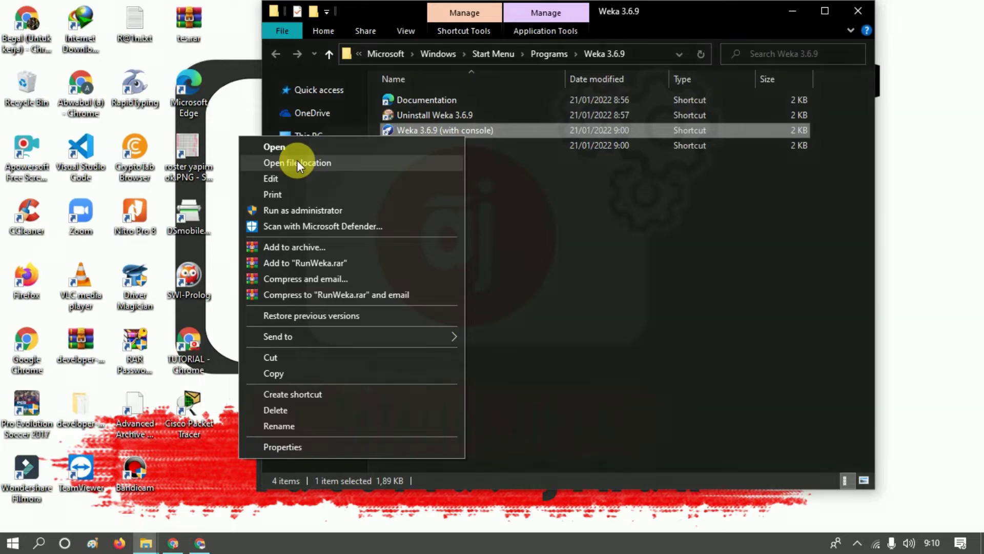
pyautogui.click(284, 210)
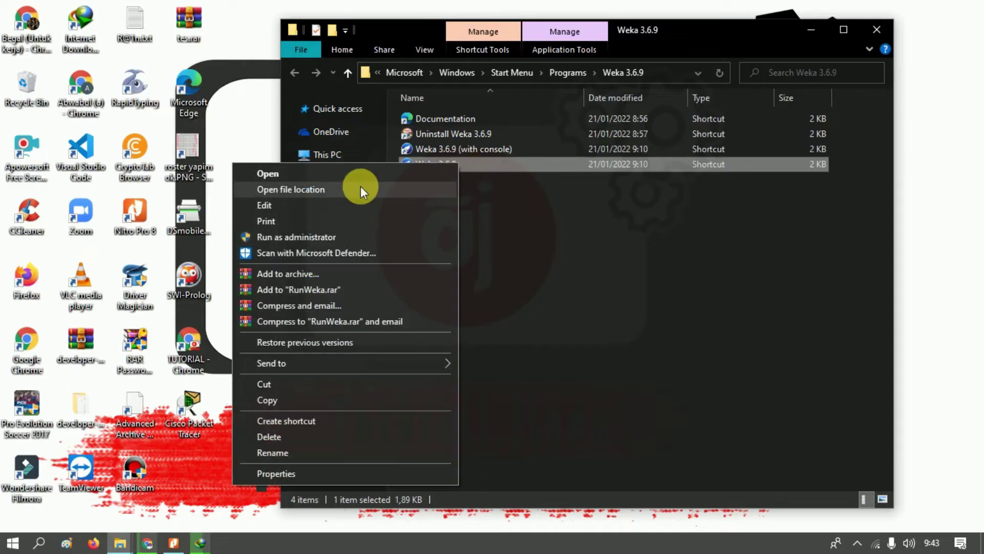
# Try opening the Weka 3.6.9 shortcut in the Weka 3.6.9 folder normally and as administrator
pyautogui.click(304, 176)
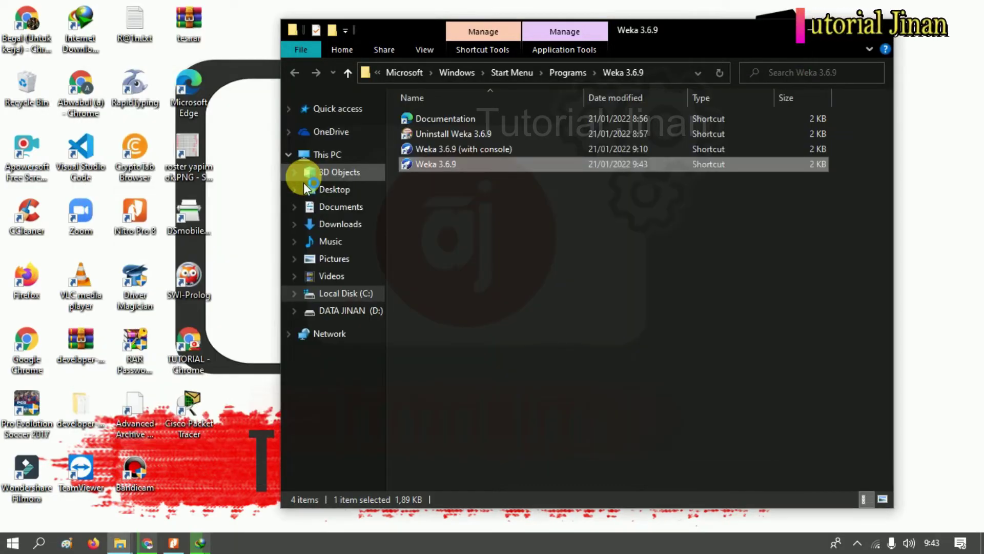
pyautogui.doubleClick(492, 163)
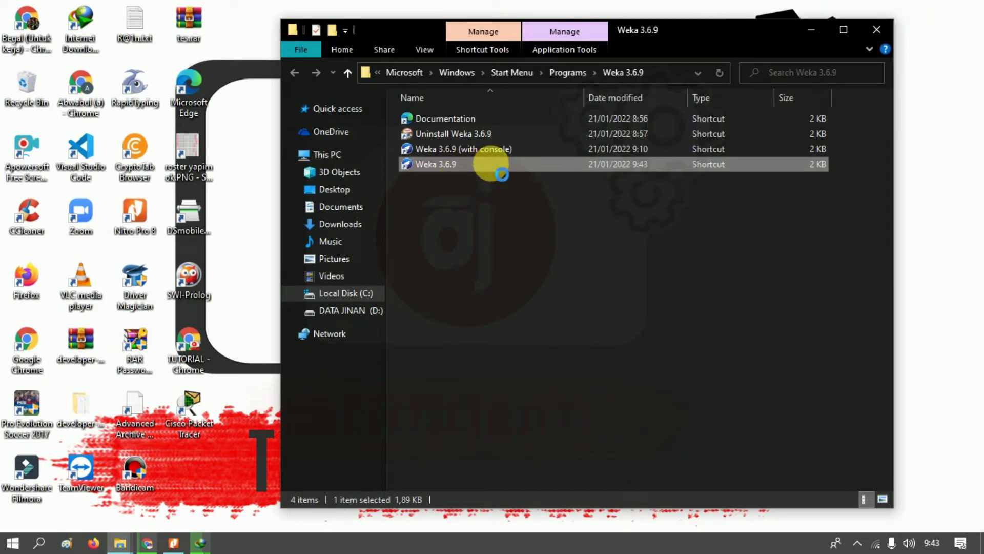
pyautogui.rightClick(492, 163)
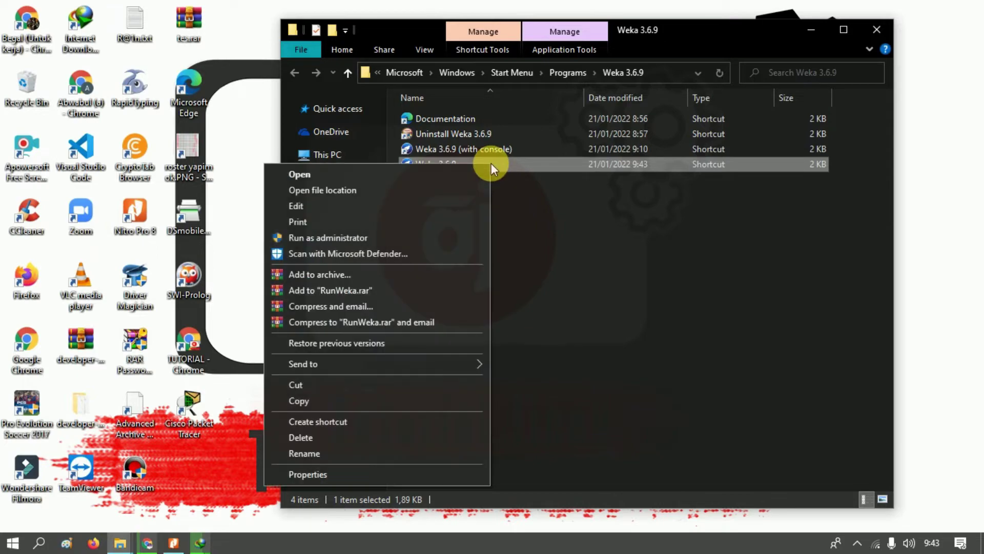
pyautogui.click(305, 237)
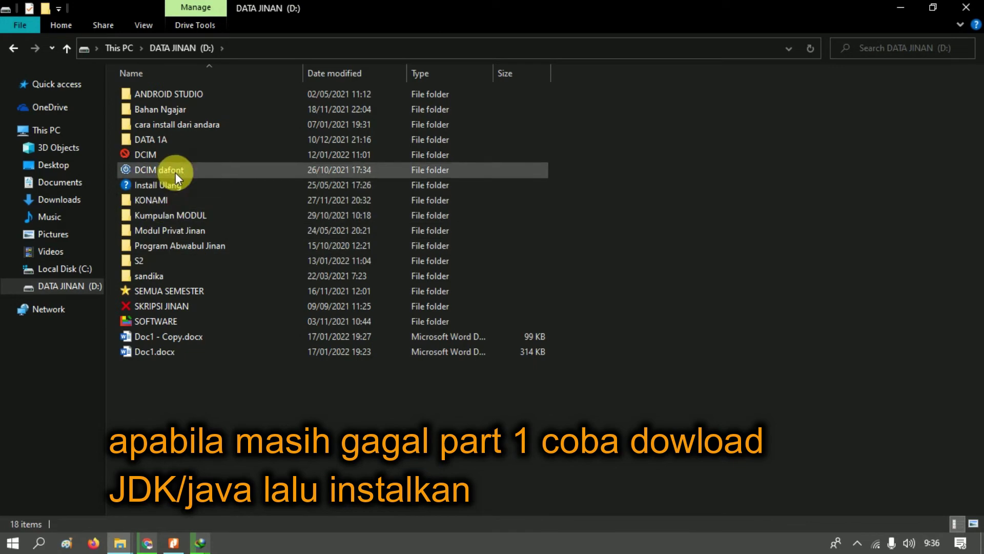
# Open the SOFTWARE\DONWLOAD\jdk folder on drive D and select jdk-10.0.2_windows-x64_bin.exe
pyautogui.click(140, 321)
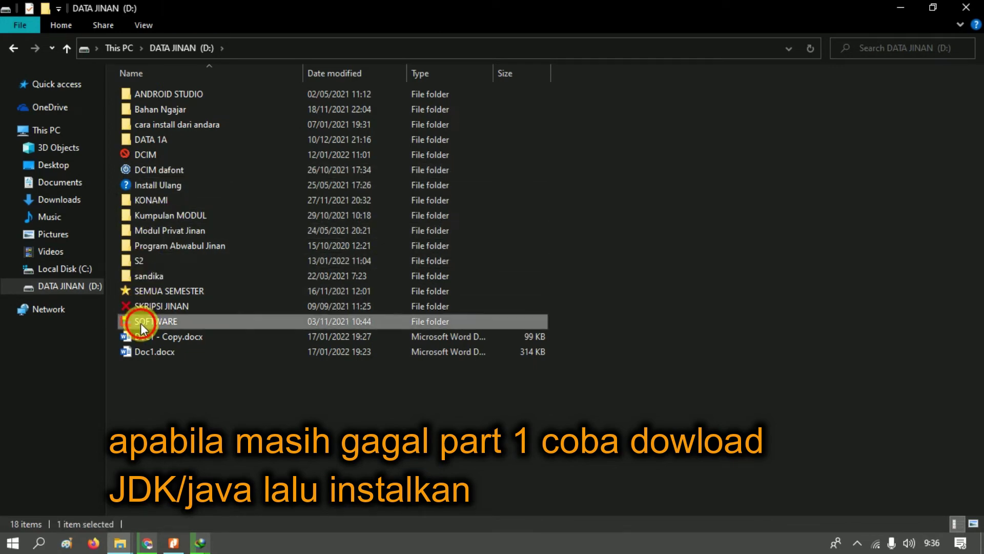
pyautogui.doubleClick(141, 323)
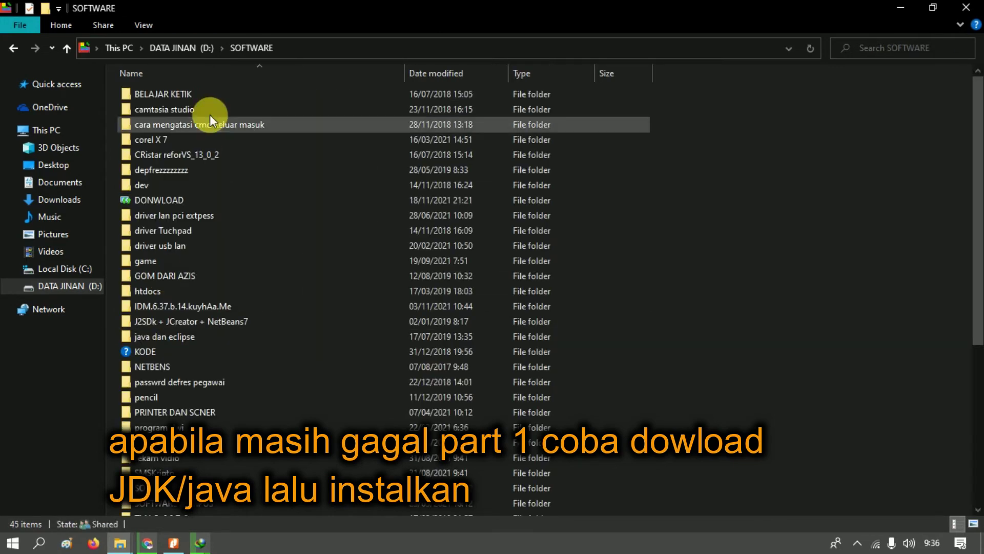
pyautogui.doubleClick(165, 203)
pyautogui.press('j')
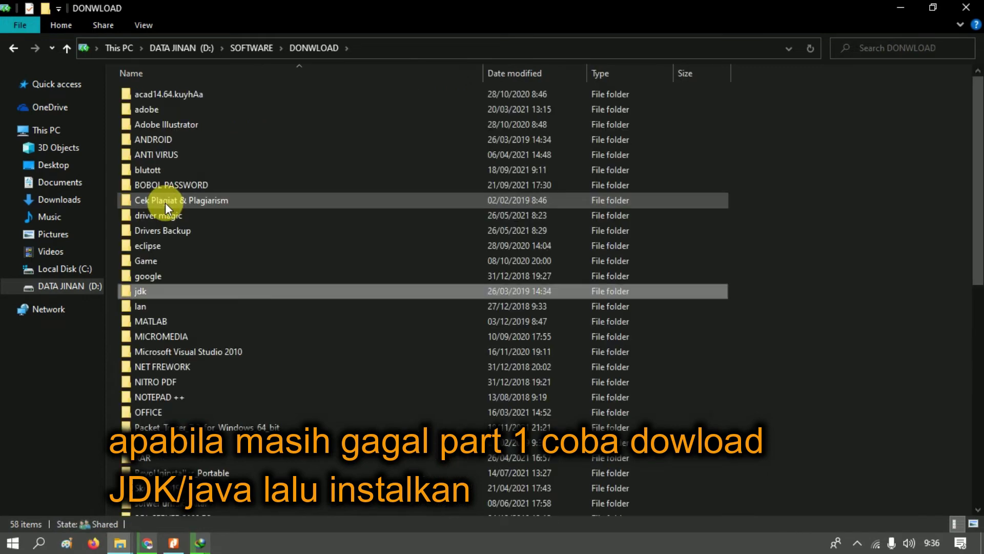
pyautogui.press('Return')
pyautogui.press('Down')
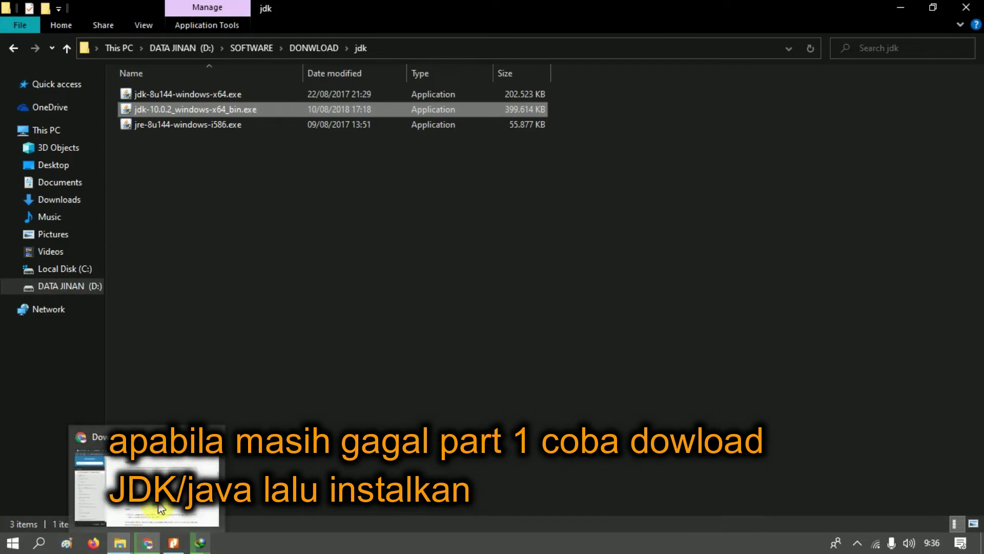
# Switch to Chrome and search the web for "dowload java" in a new tab
pyautogui.click(146, 544)
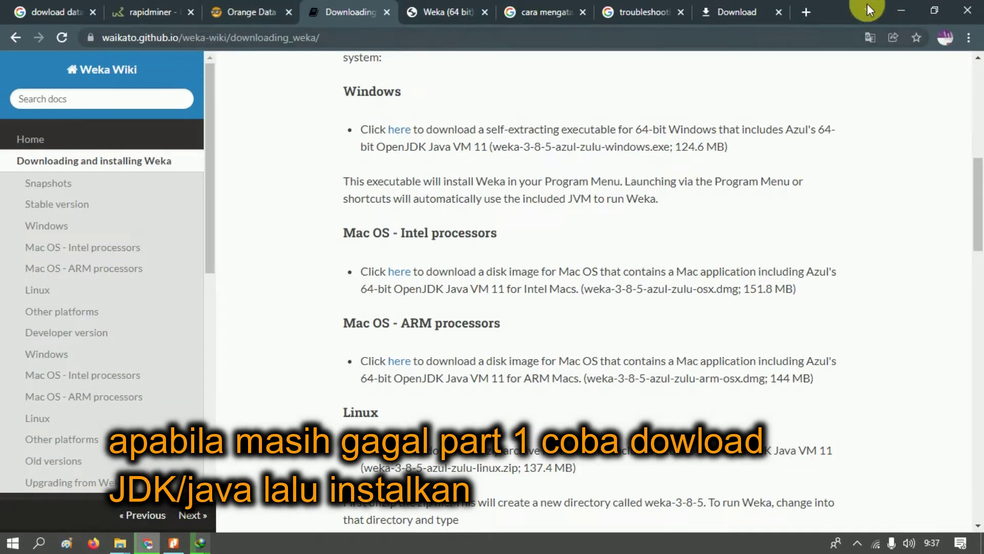
pyautogui.click(805, 12)
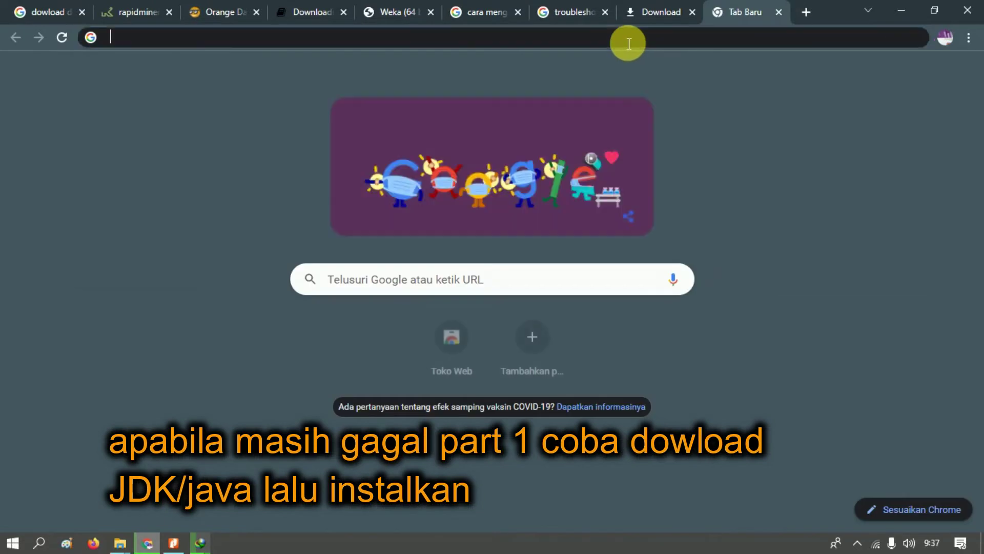
pyautogui.click(628, 40)
pyautogui.write('java')
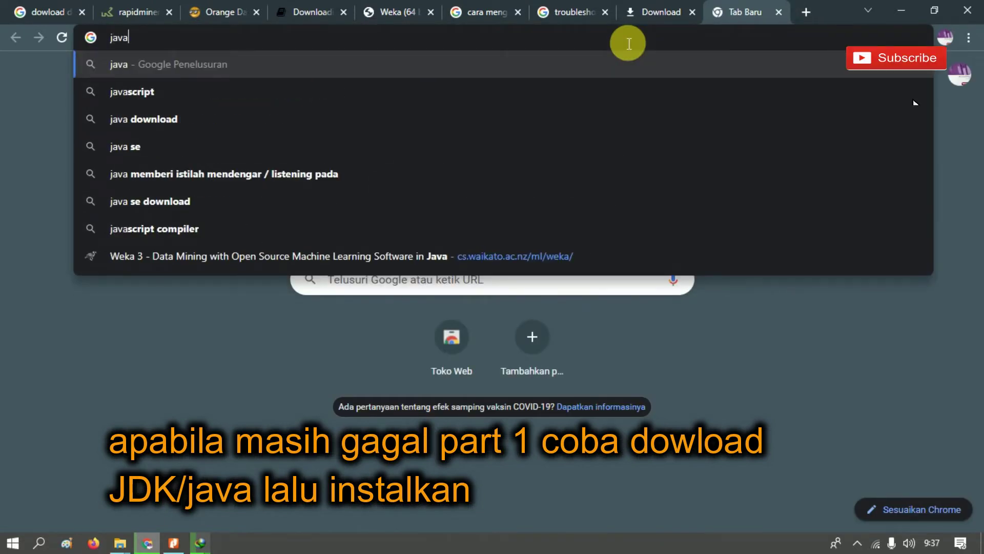
pyautogui.press('BackSpace')
pyautogui.press('BackSpace')
pyautogui.press('BackSpace')
pyautogui.press('BackSpace')
pyautogui.write('dowloas')
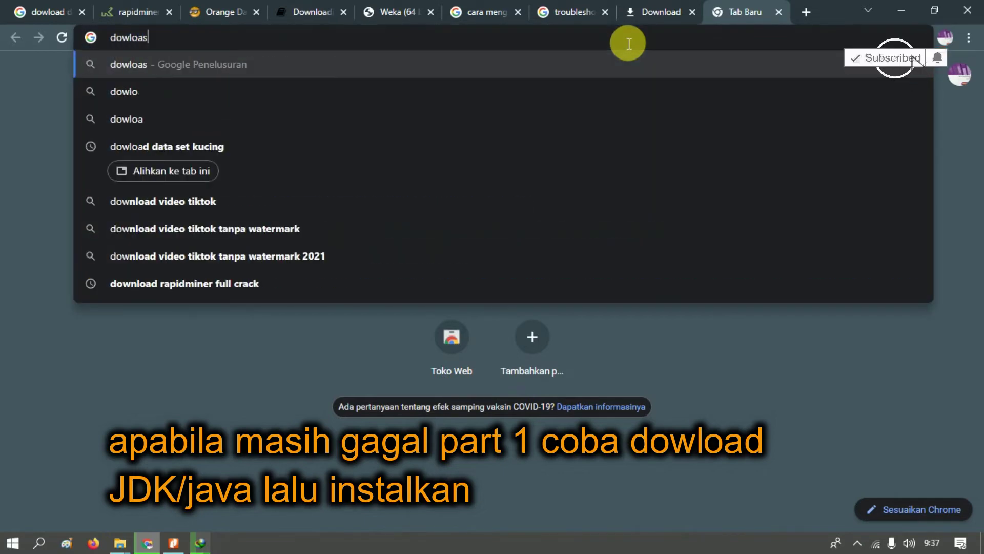
pyautogui.press('BackSpace')
pyautogui.write('d')
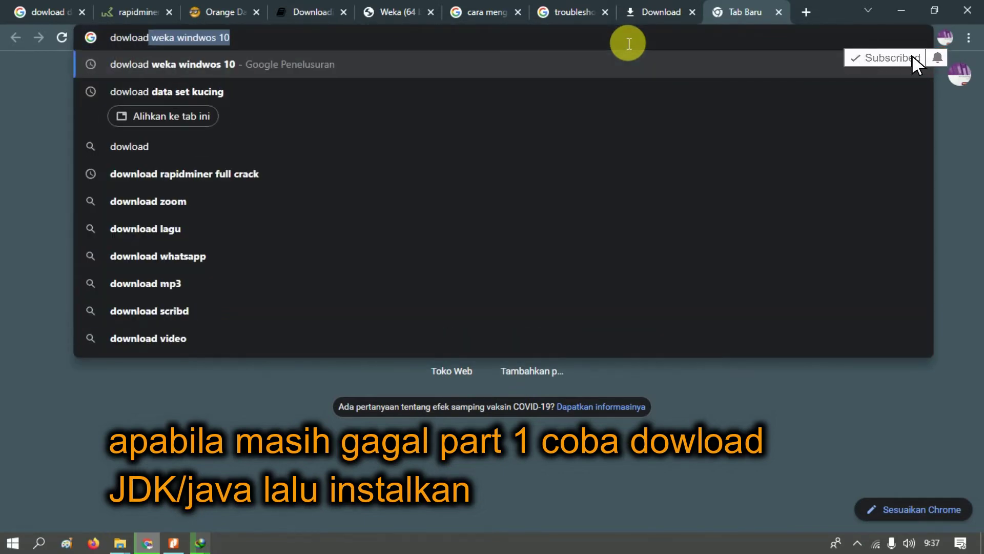
pyautogui.write(' java')
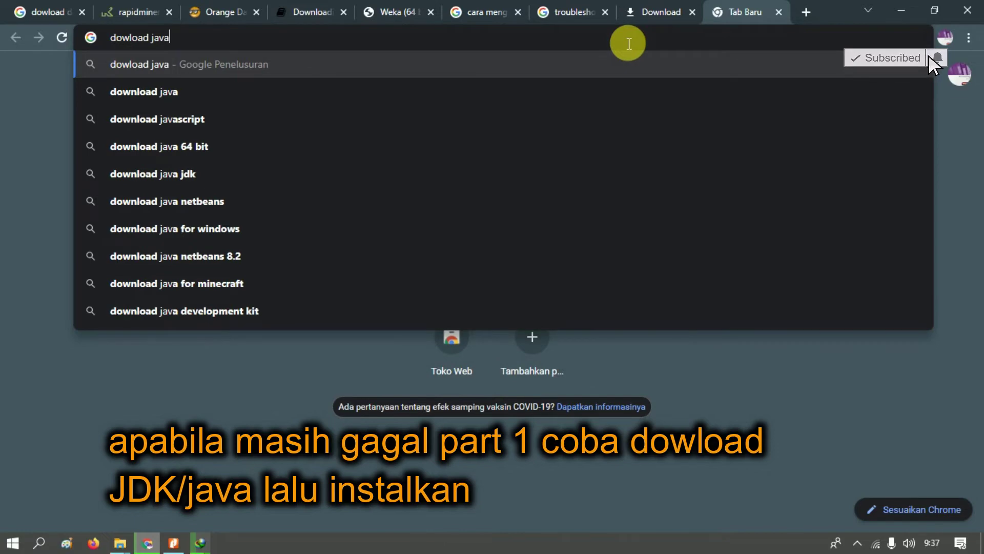
pyautogui.press('Return')
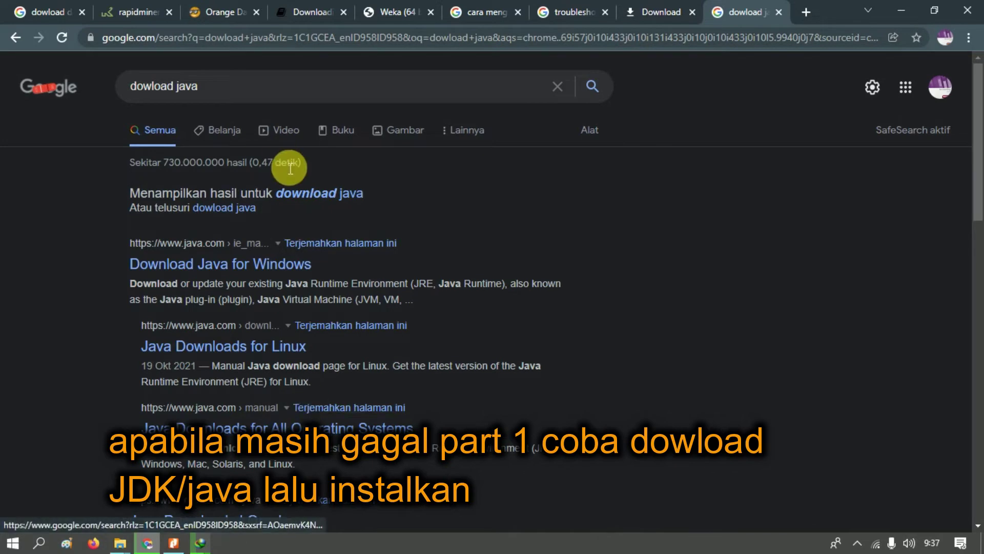
# Refine the web search to "dowload java/jdk" and minimize the browser
pyautogui.click(232, 95)
pyautogui.write('/')
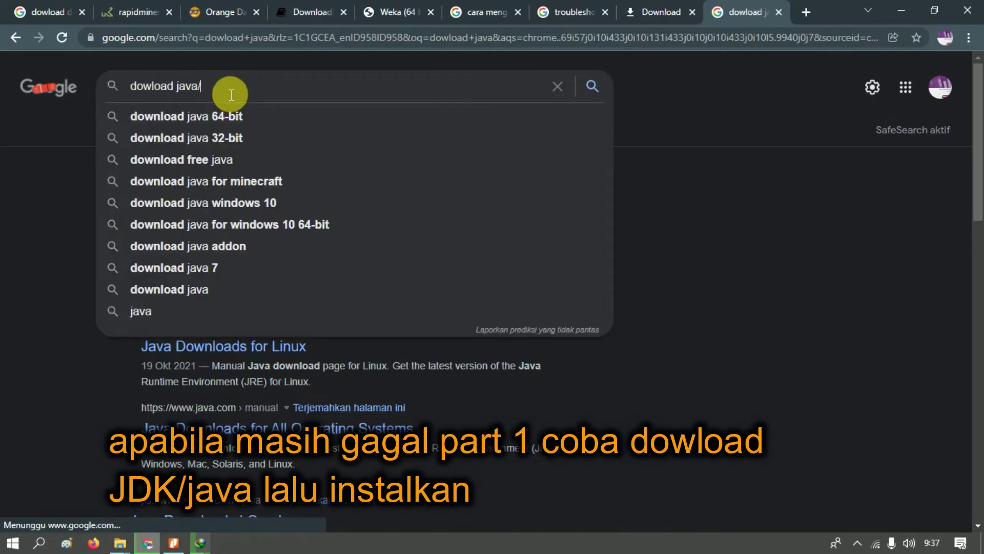
pyautogui.write('jdk')
pyautogui.press('Return')
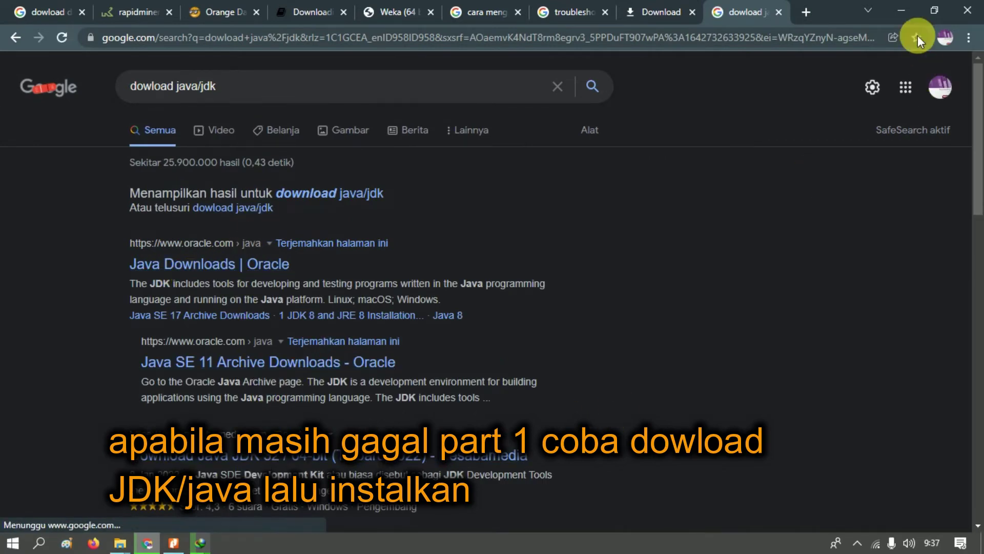
pyautogui.click(902, 10)
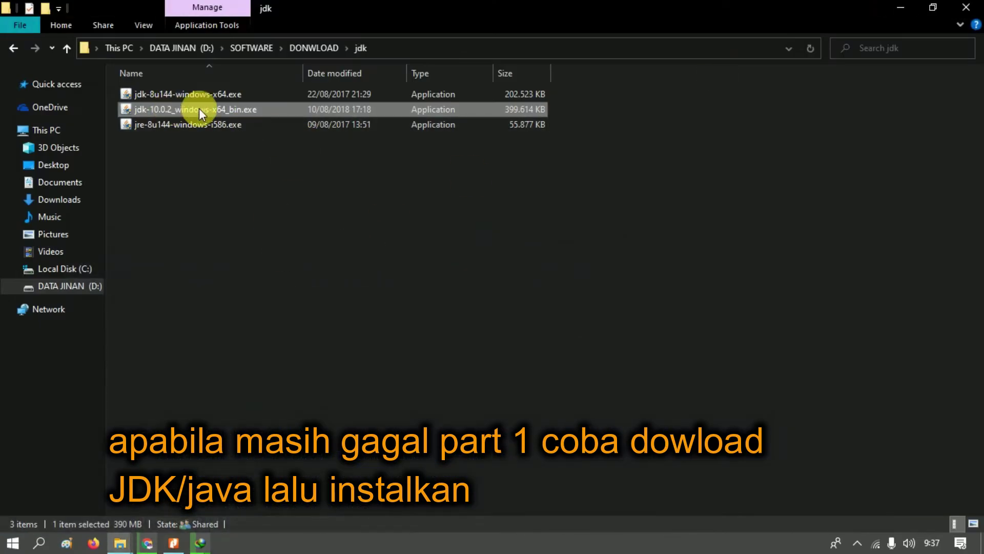
# Run jdk-10.0.2_windows-x64_bin.exe as administrator and install the JDK and JRE with the default features and folders
pyautogui.rightClick(216, 115)
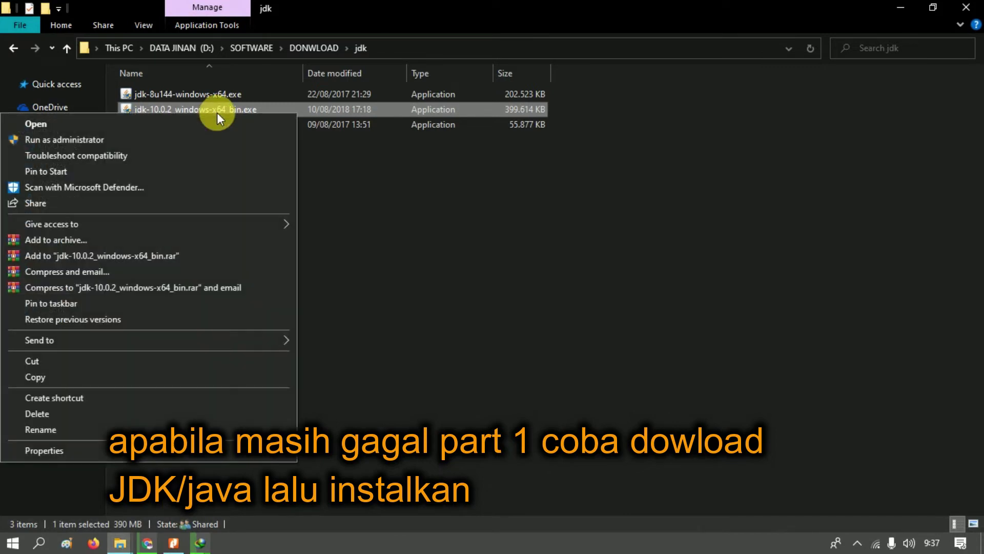
pyautogui.click(99, 144)
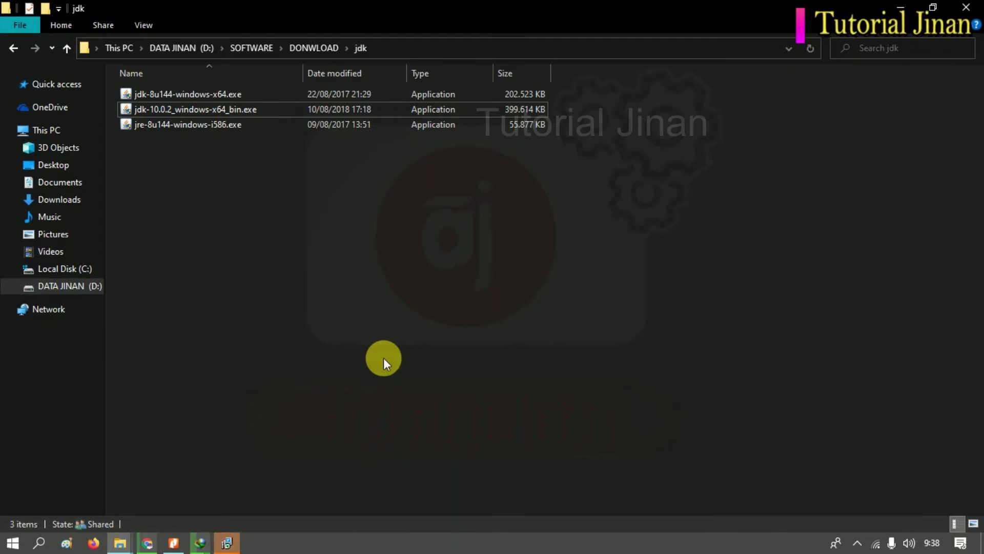
pyautogui.click(225, 542)
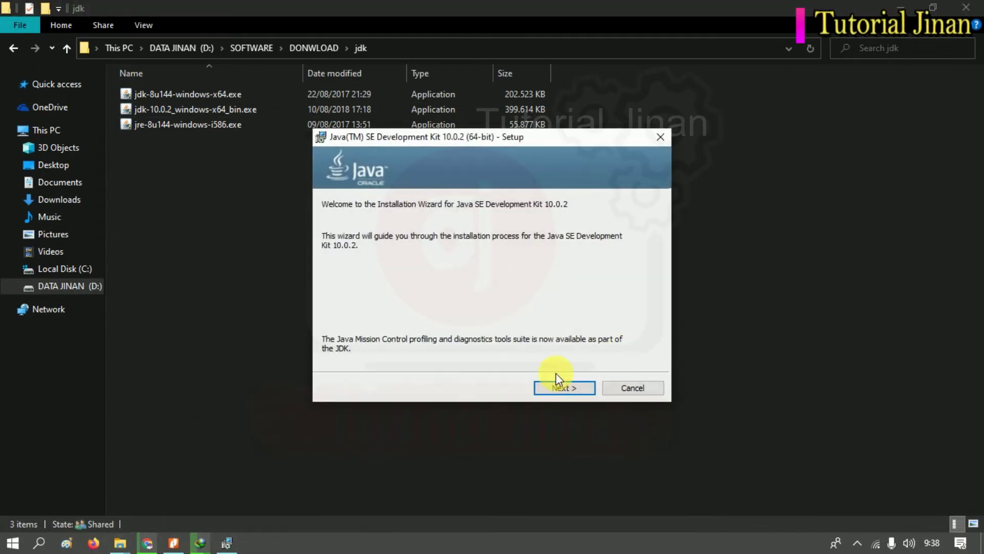
pyautogui.click(557, 394)
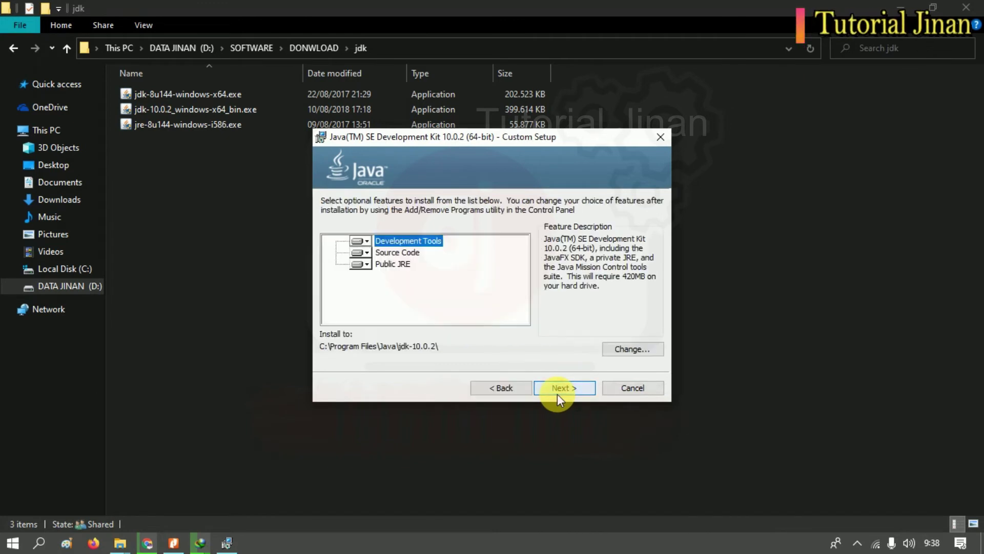
pyautogui.click(569, 387)
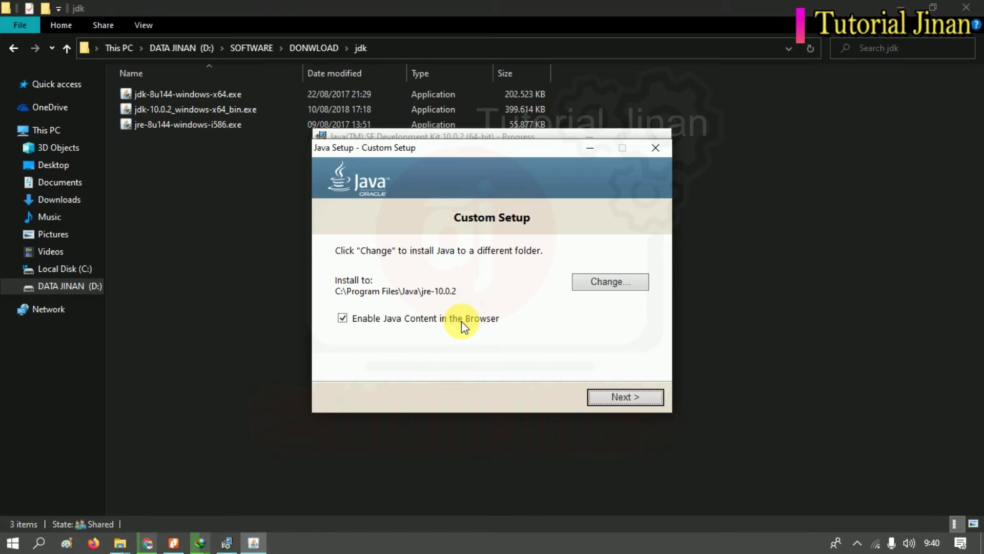
pyautogui.click(614, 401)
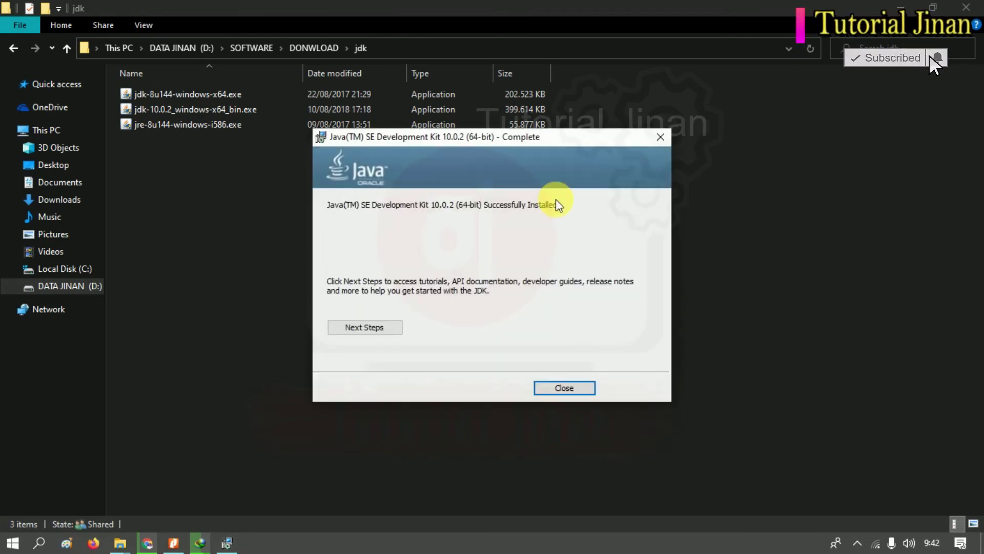
# Open the JDK setup's Next Steps page, close the resulting Edge window and close the setup wizard
pyautogui.click(374, 332)
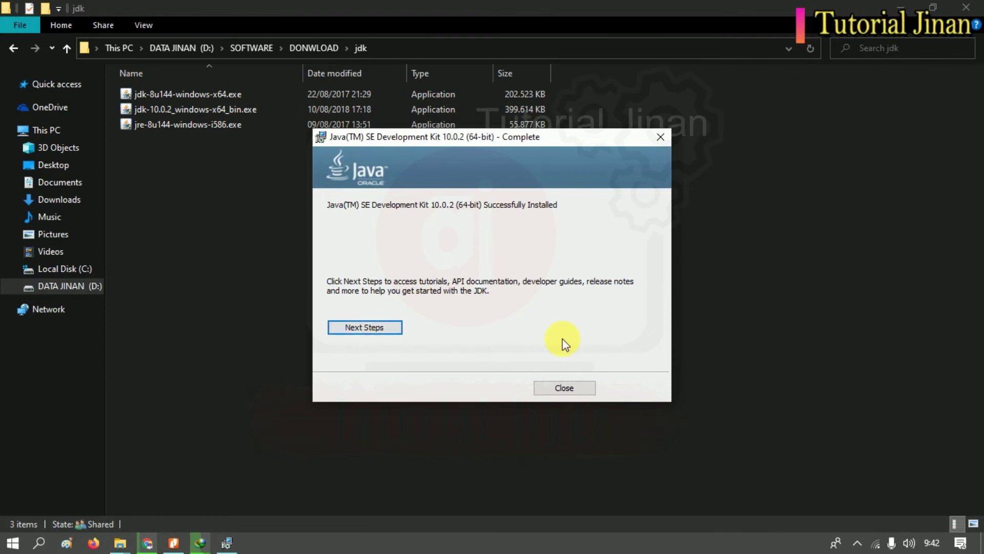
pyautogui.press('super+d')
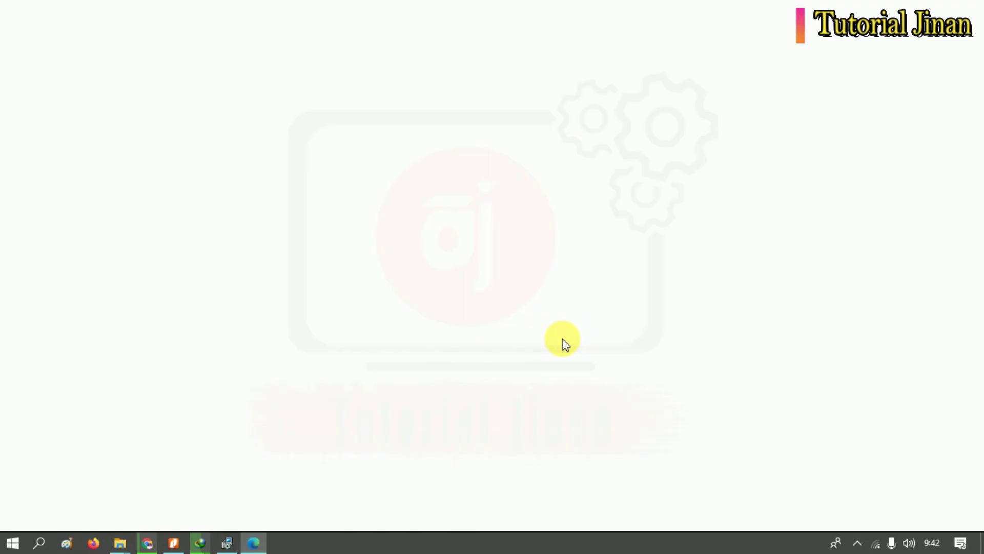
pyautogui.moveTo(252, 542)
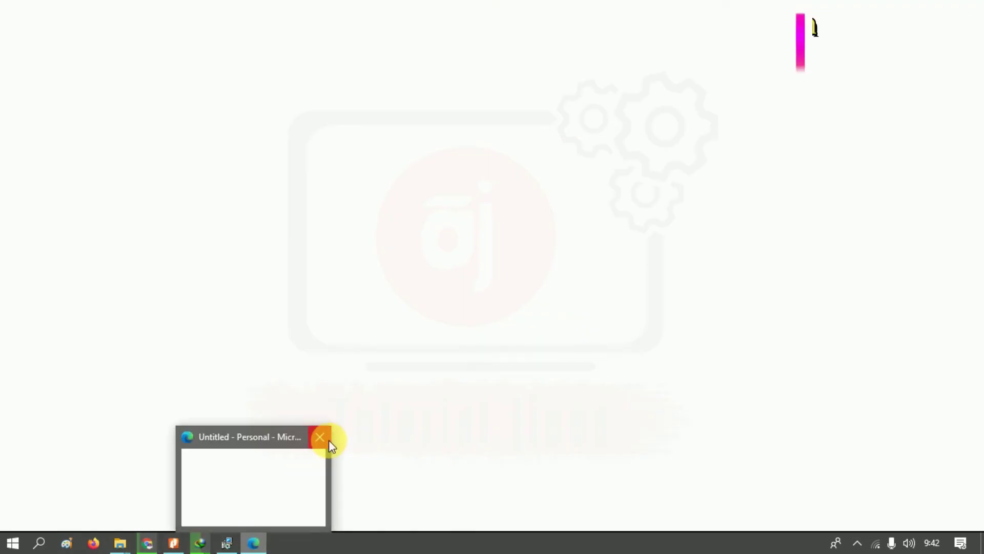
pyautogui.click(320, 436)
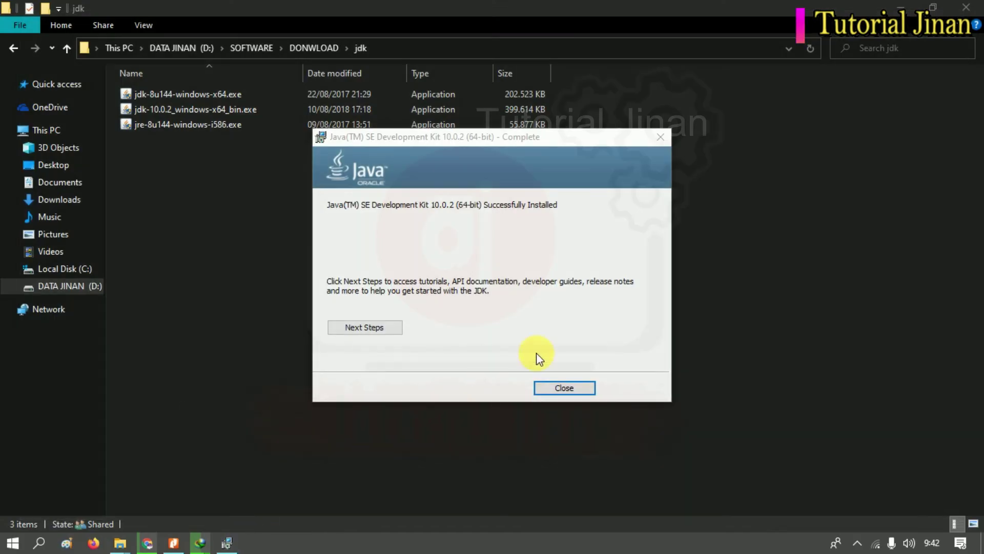
pyautogui.click(563, 390)
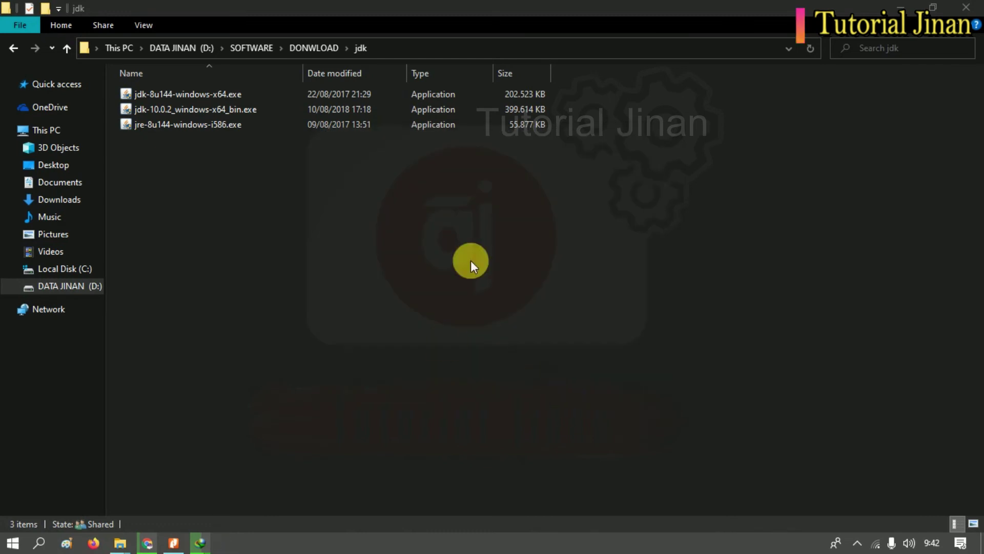
# Refresh the jdk folder and minimize its window to return to the desktop
pyautogui.rightClick(500, 250)
pyautogui.click(421, 314)
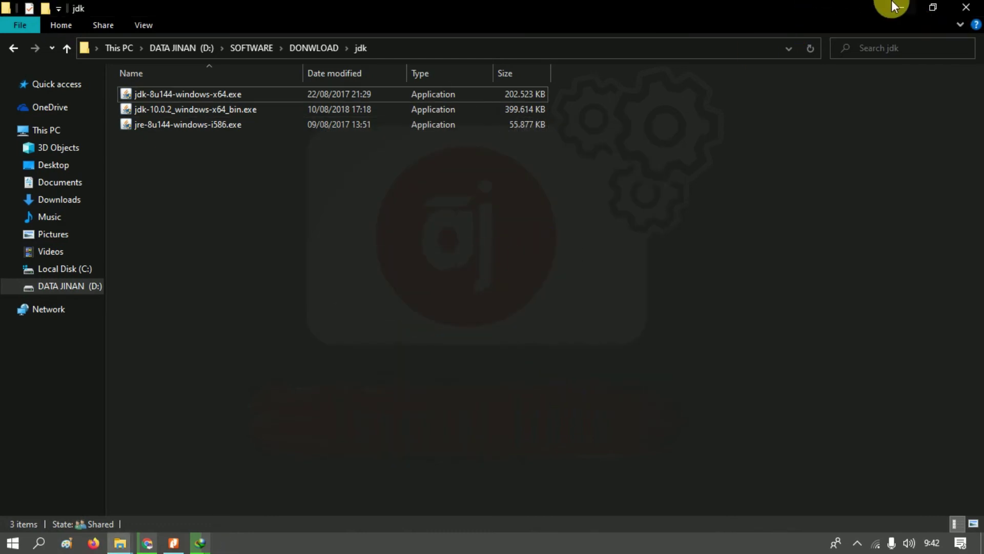
pyautogui.click(904, 6)
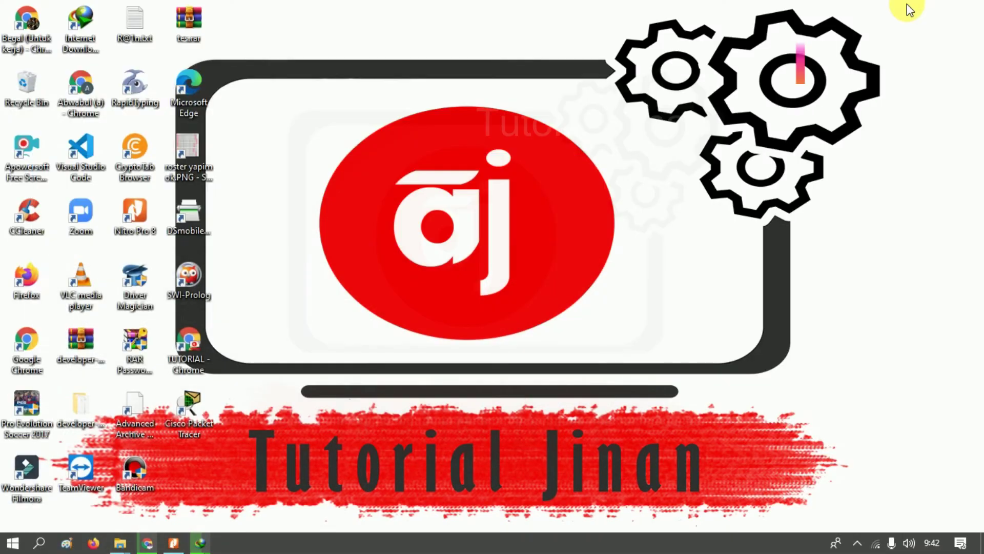
# Find Control Panel through a Windows search and open its list of installed programs for uninstalling
pyautogui.click(43, 547)
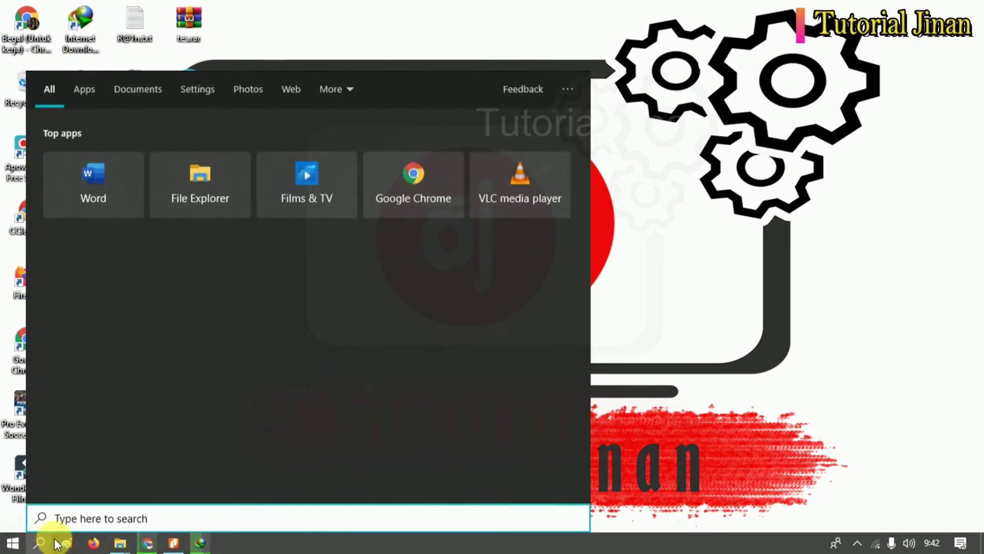
pyautogui.write('con')
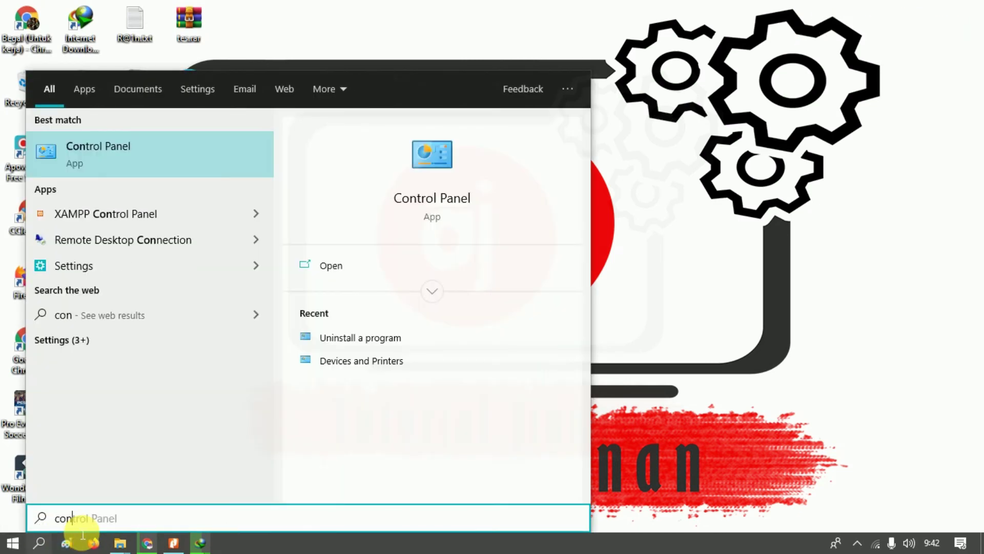
pyautogui.write('trol Panel')
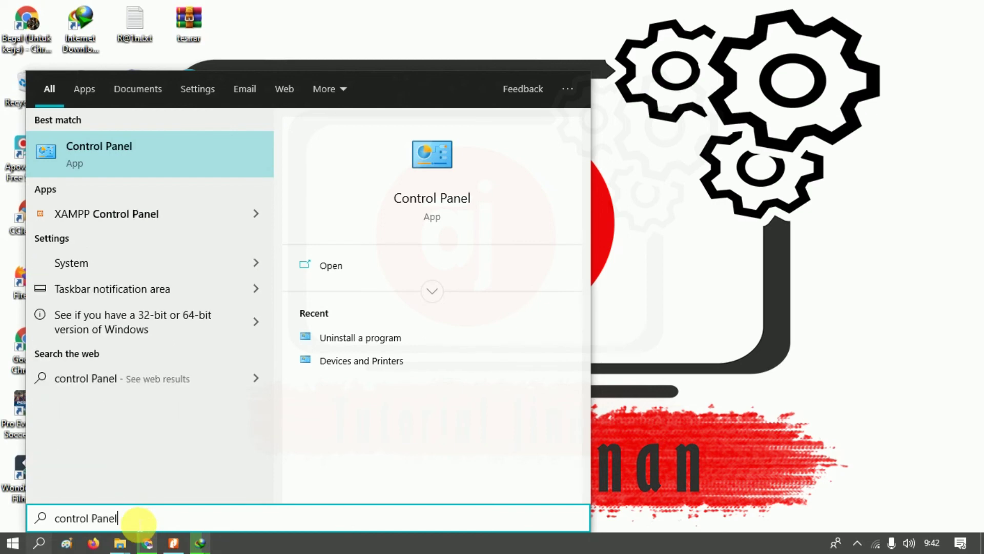
pyautogui.click(201, 156)
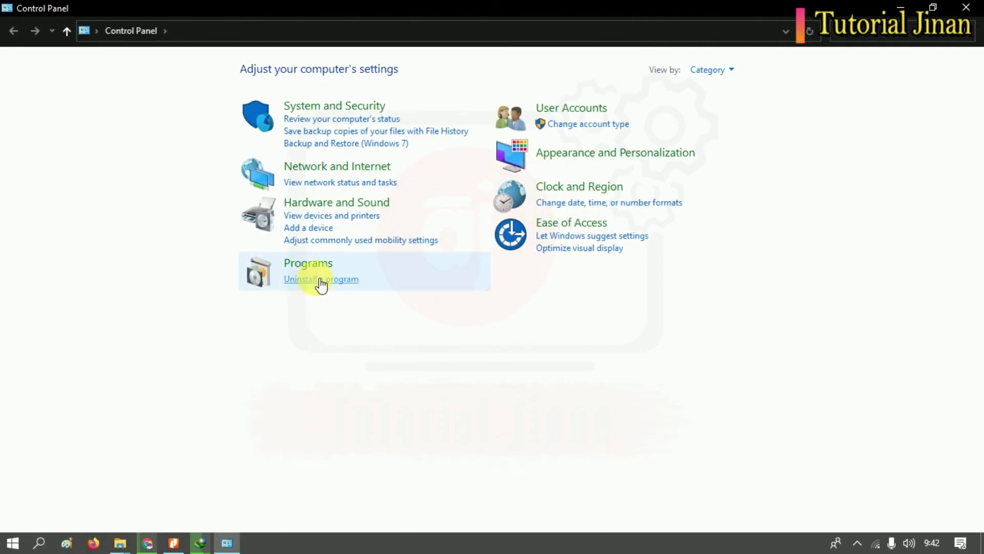
pyautogui.click(320, 281)
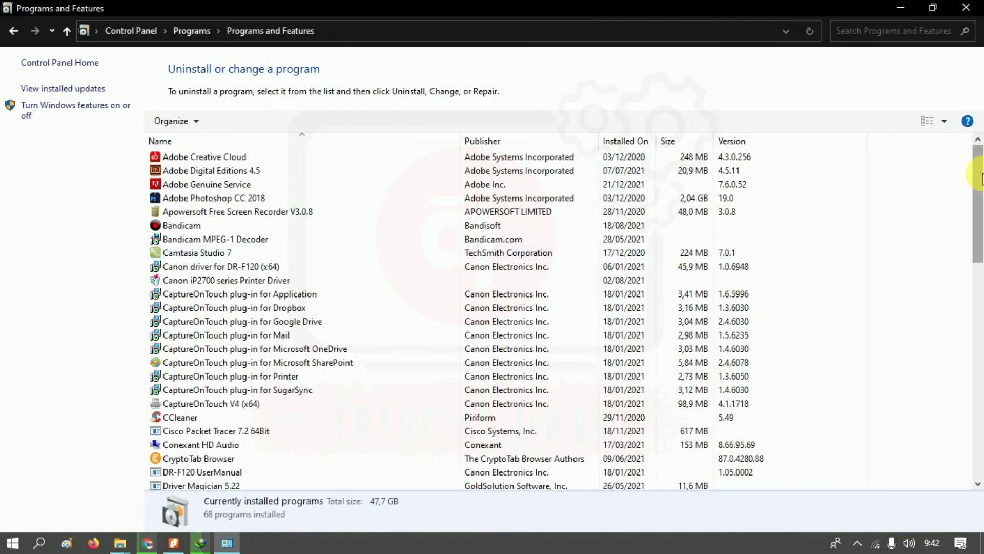
# Check the installed programs list for the Java 10.0.2 (64-bit) and Java SE Development Kit 10.0.2 (64-bit) entries
pyautogui.moveTo(980, 178); pyautogui.dragTo(951, 267)
pyautogui.click(590, 325)
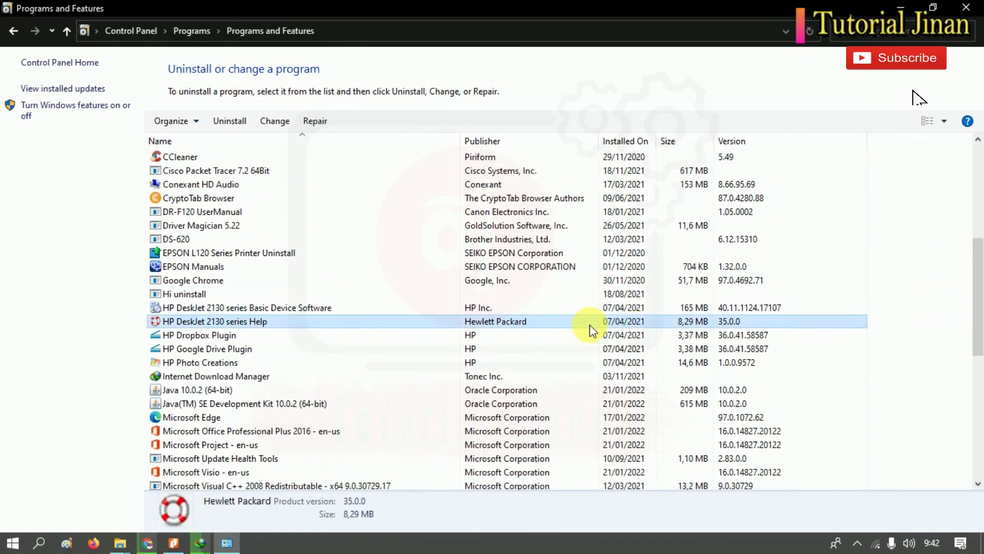
pyautogui.click(186, 390)
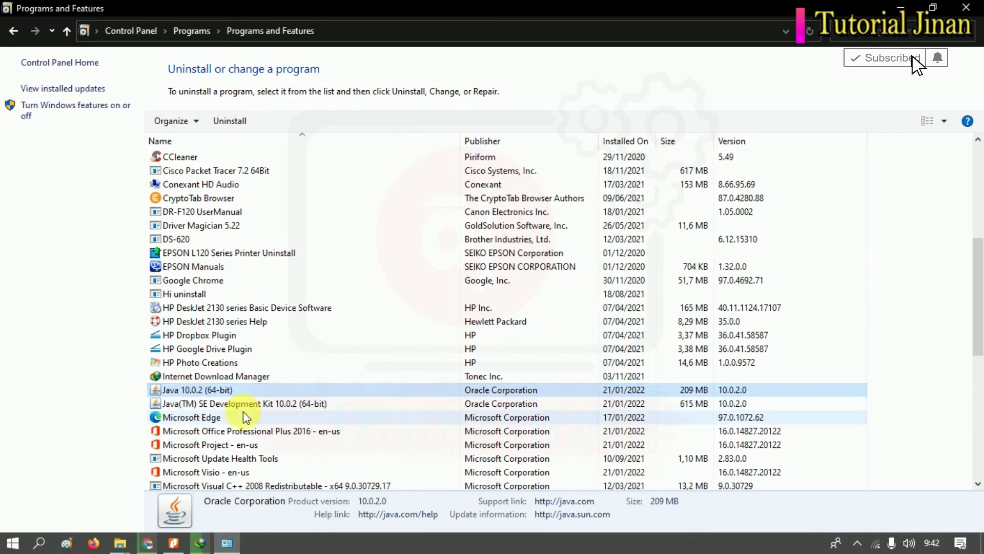
pyautogui.click(225, 403)
pyautogui.click(194, 389)
pyautogui.click(196, 399)
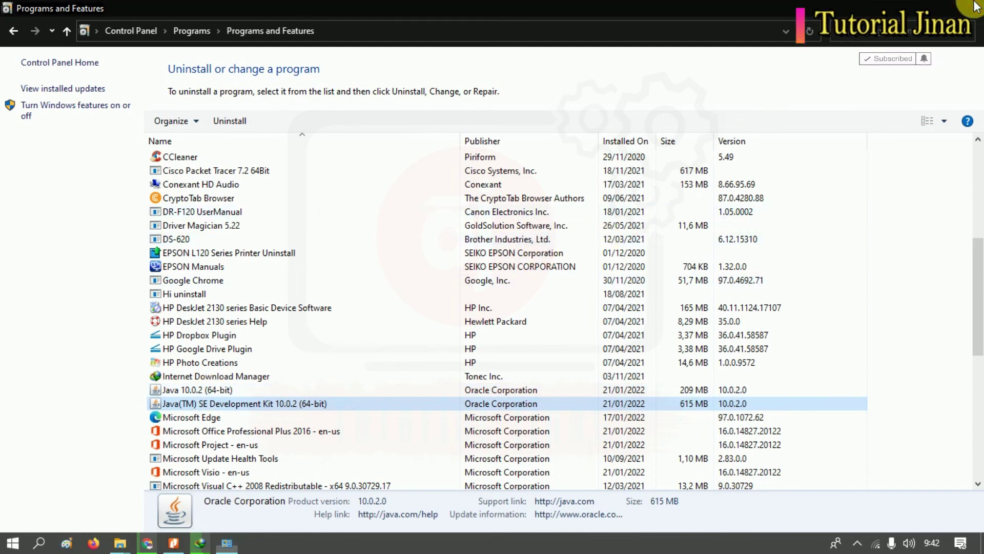
# Close the installed programs list, search Windows for weka 3.6.9 and open the app's file location
pyautogui.click(976, 6)
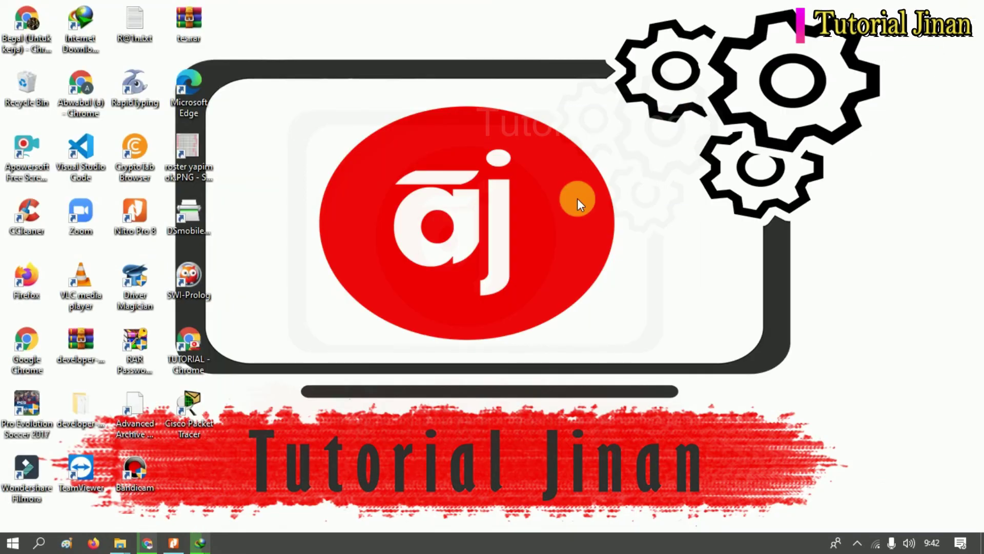
pyautogui.click(41, 541)
pyautogui.write('wek')
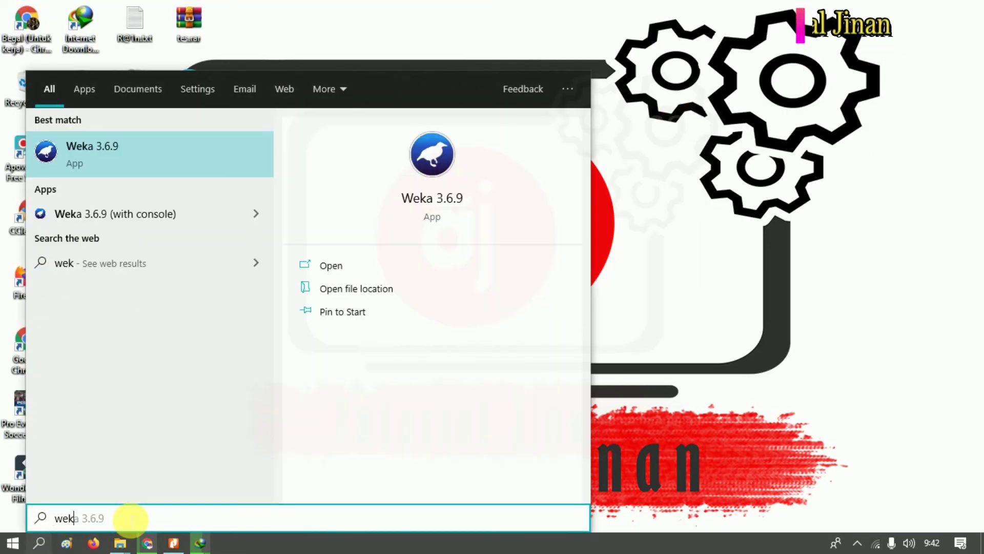
pyautogui.write('a 3.6.9')
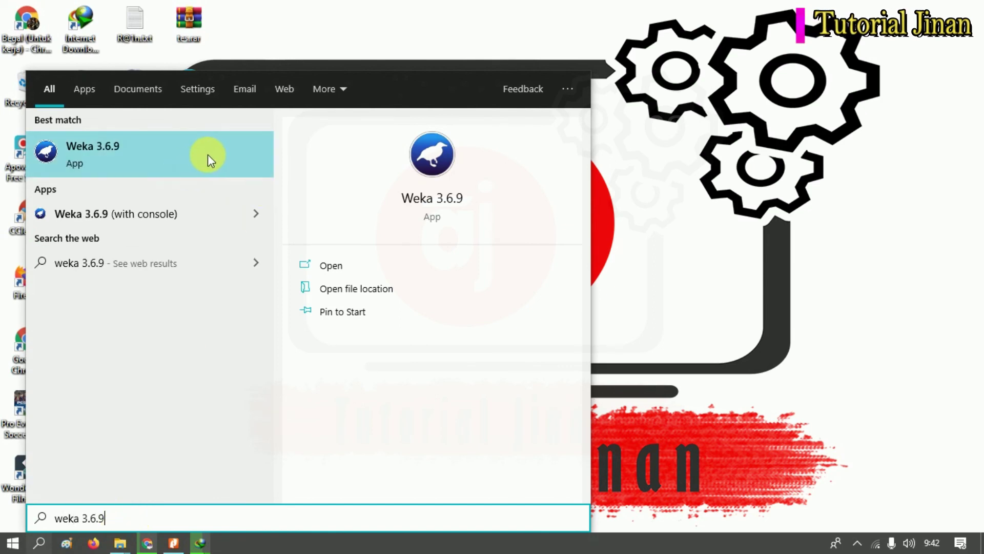
pyautogui.rightClick(203, 156)
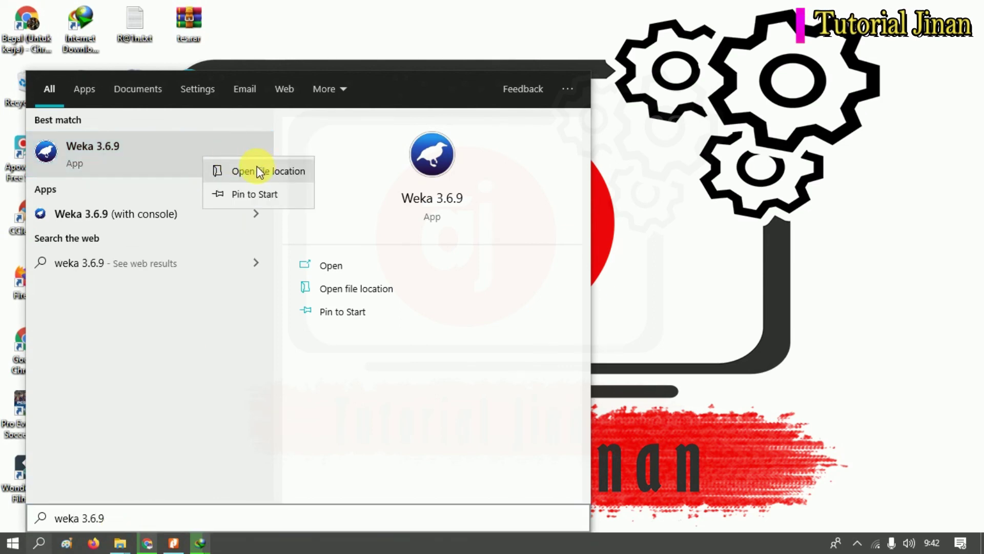
pyautogui.press('Escape')
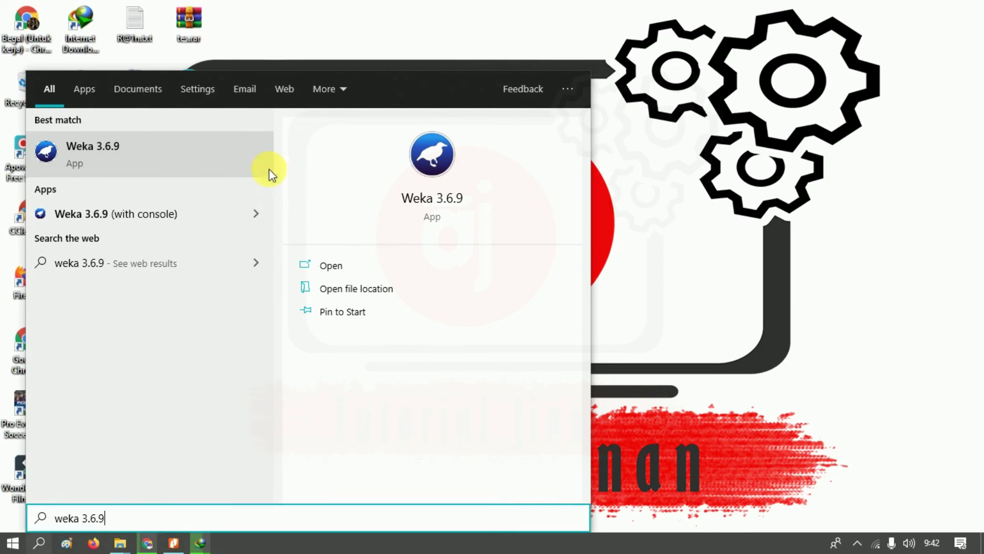
pyautogui.click(355, 288)
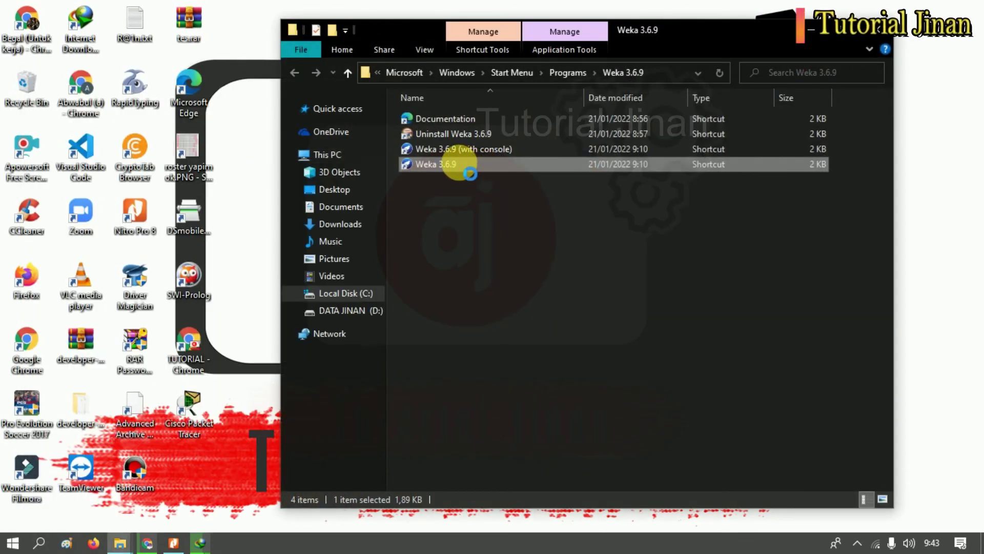
# Open the Weka 3.6.9 shortcut in the folder, and run it again as administrator
pyautogui.rightClick(464, 167)
pyautogui.click(303, 176)
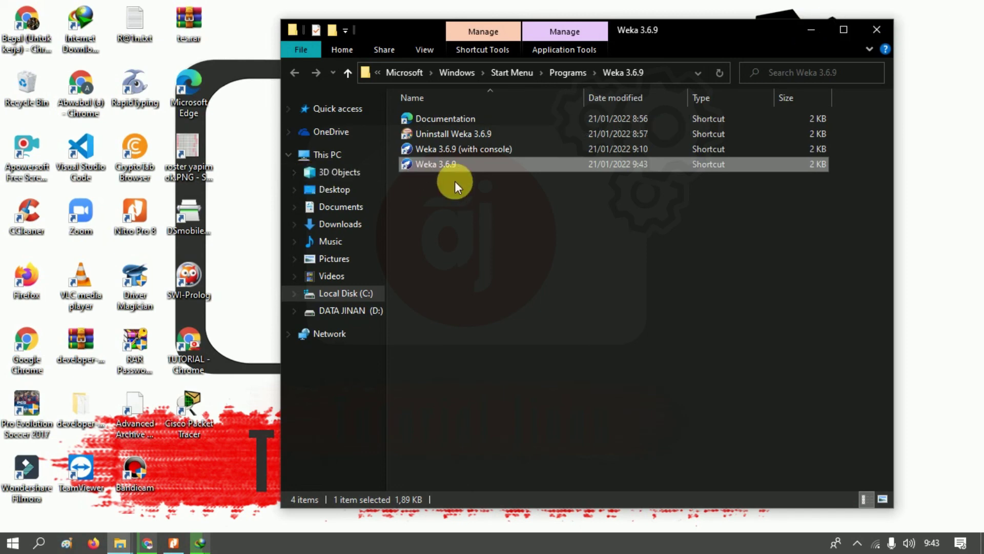
pyautogui.rightClick(491, 164)
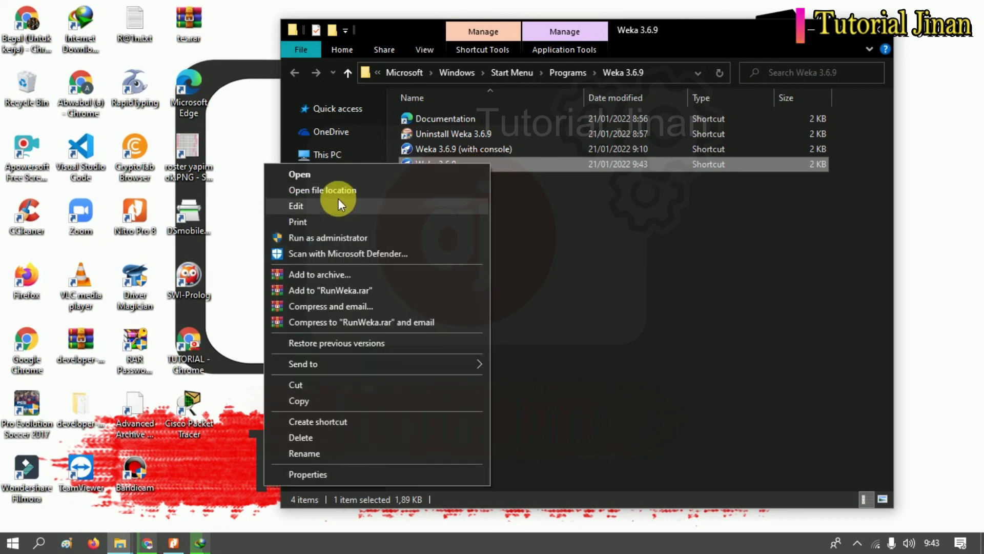
pyautogui.click(305, 237)
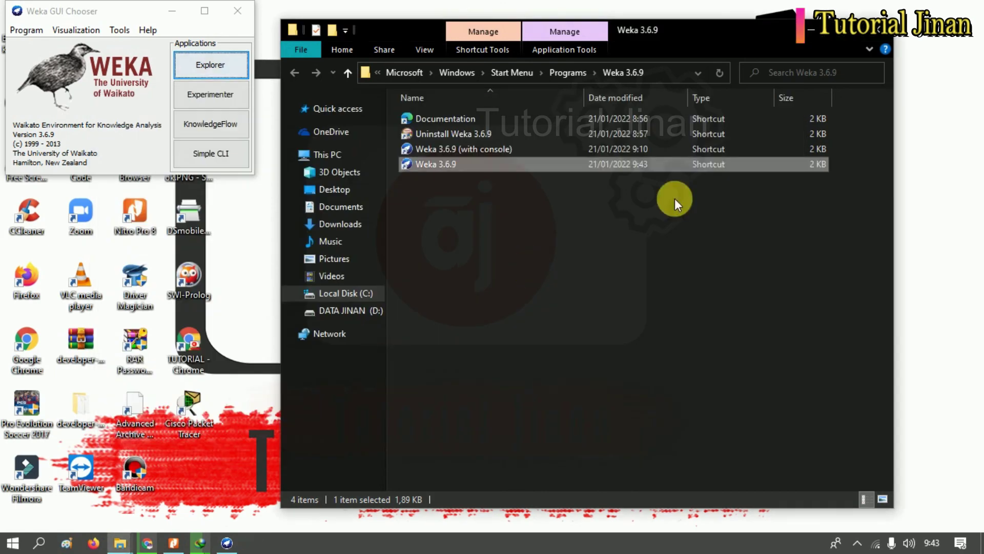
# Close the Weka 3.6.9 shortcut folder and maximize the Weka GUI Chooser window
pyautogui.click(870, 34)
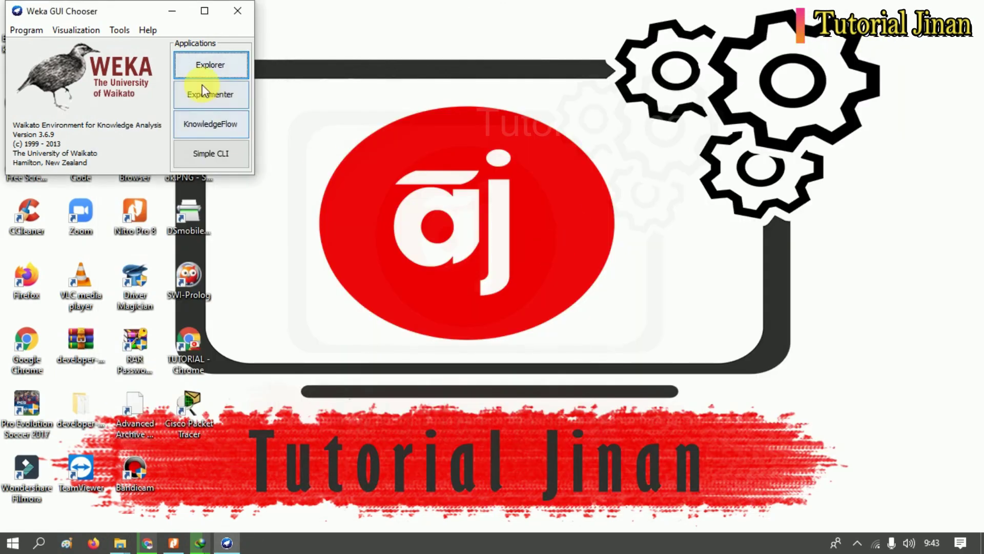
pyautogui.moveTo(127, 10); pyautogui.dragTo(555, 148)
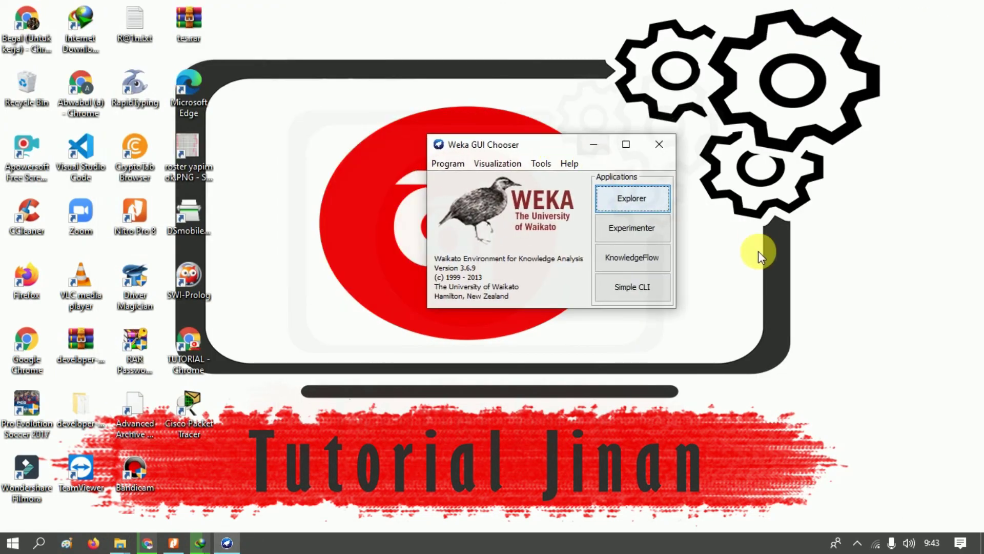
pyautogui.click(626, 154)
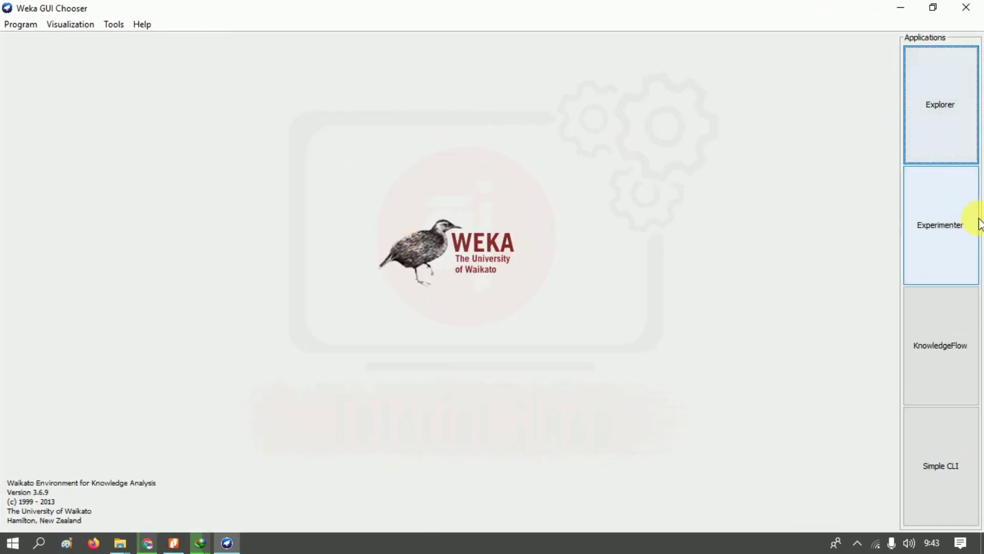
# Launch the Experimenter and KnowledgeFlow applications from the Weka GUI Chooser, and close the KnowledgeFlow window
pyautogui.click(954, 224)
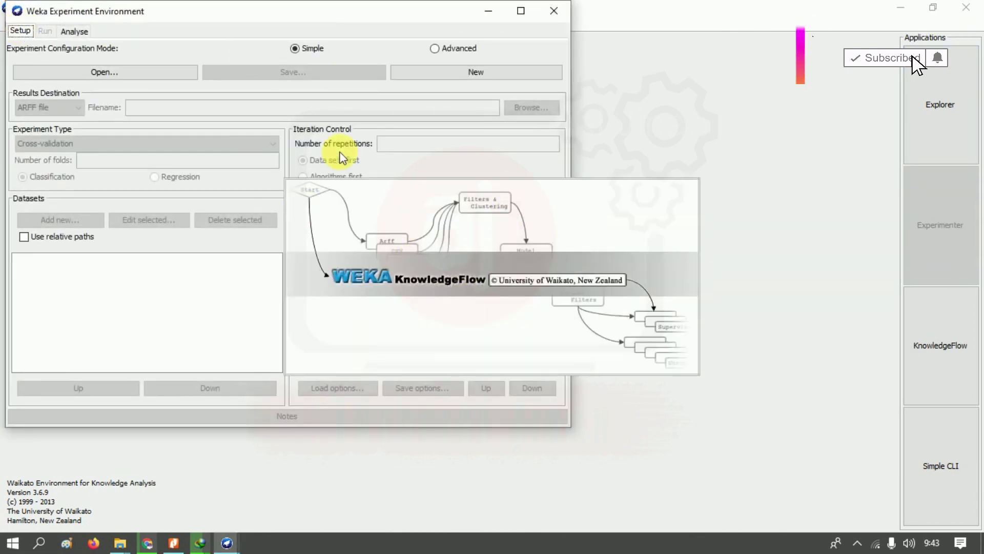
pyautogui.moveTo(333, 15); pyautogui.dragTo(394, 44)
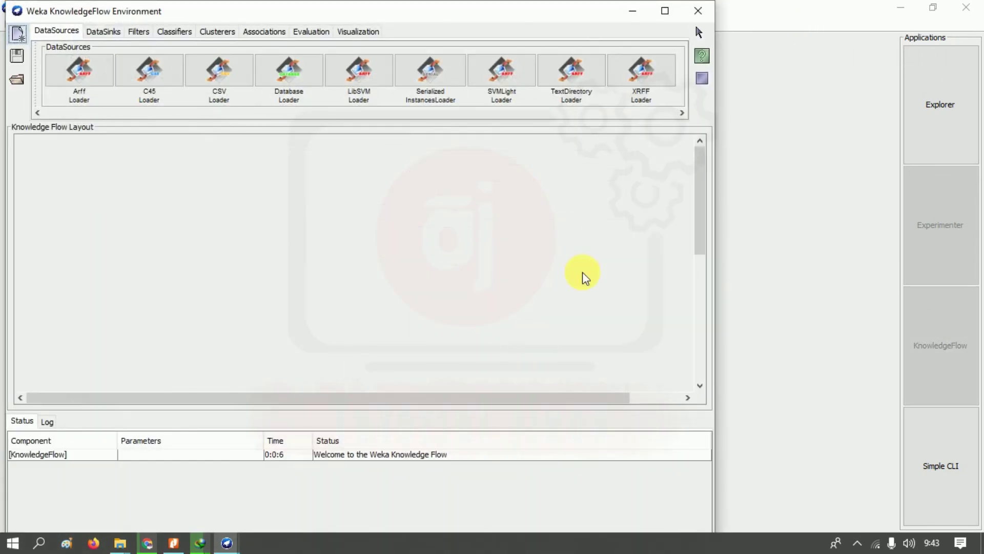
pyautogui.click(697, 10)
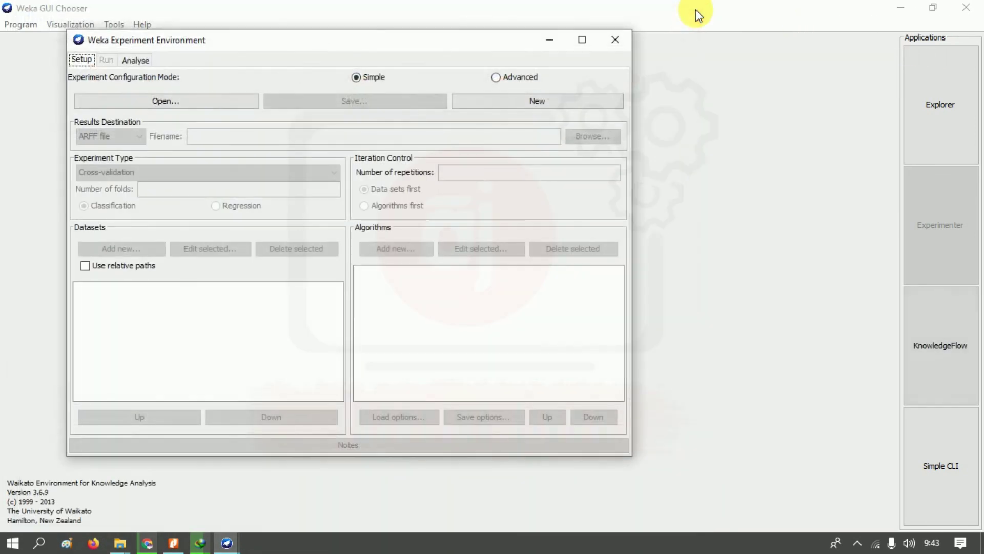